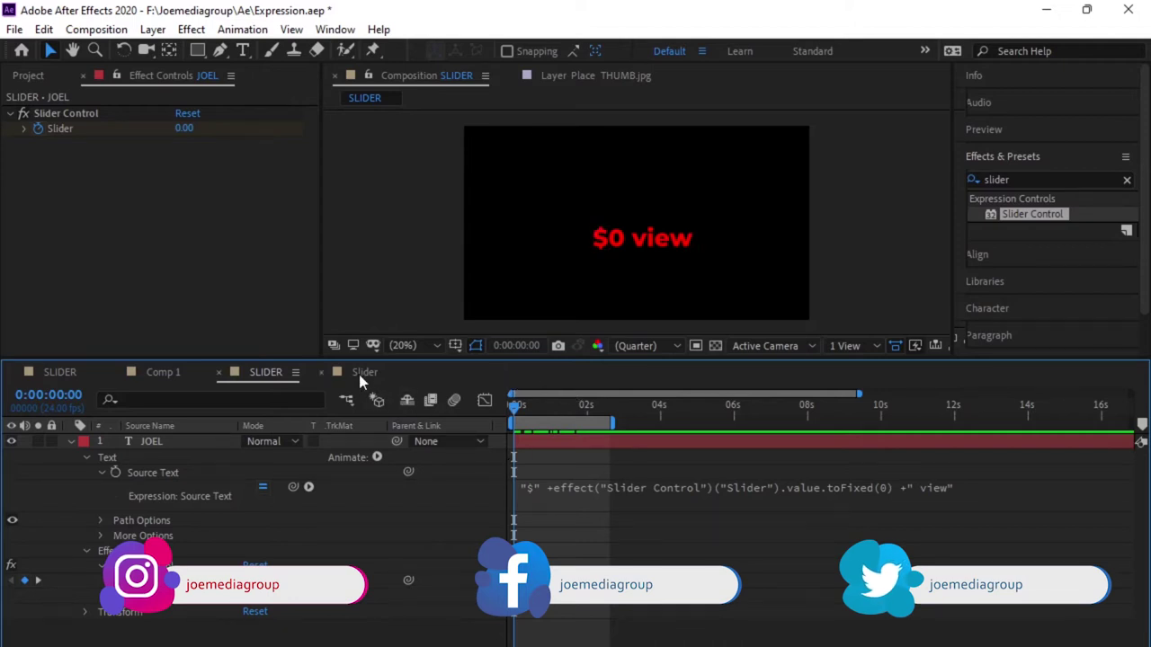
# - Preview the percentage counter example, then switch to the Comp 1 dollar counter example
pyautogui.click(59, 372)
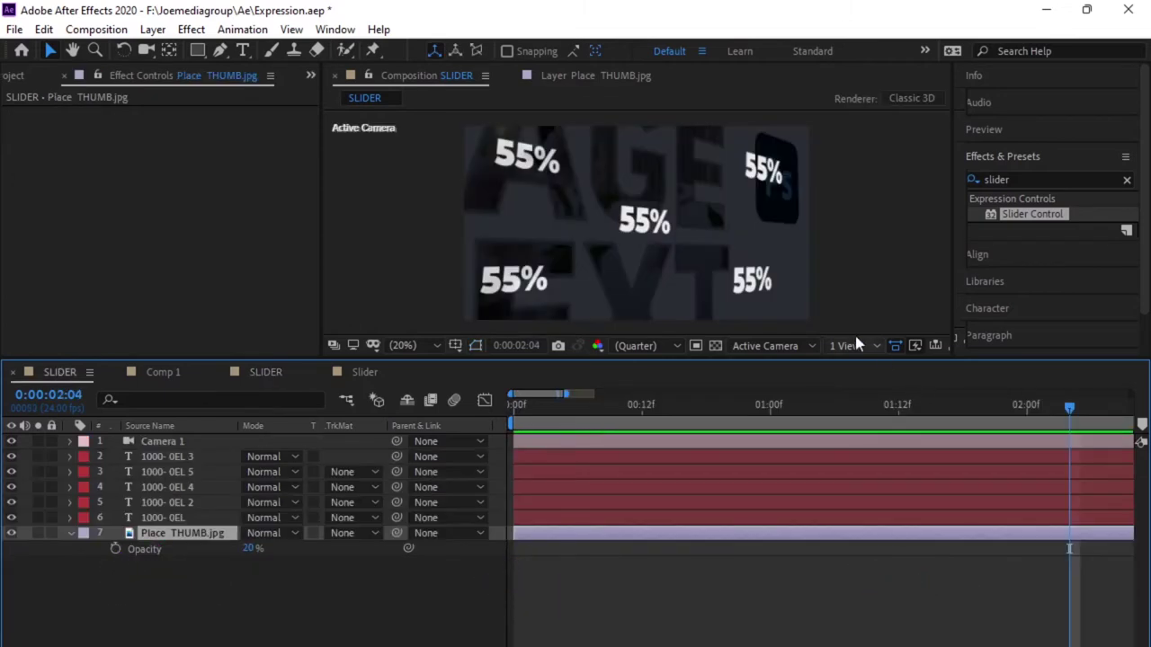
pyautogui.moveTo(726, 357); pyautogui.dragTo(725, 447)
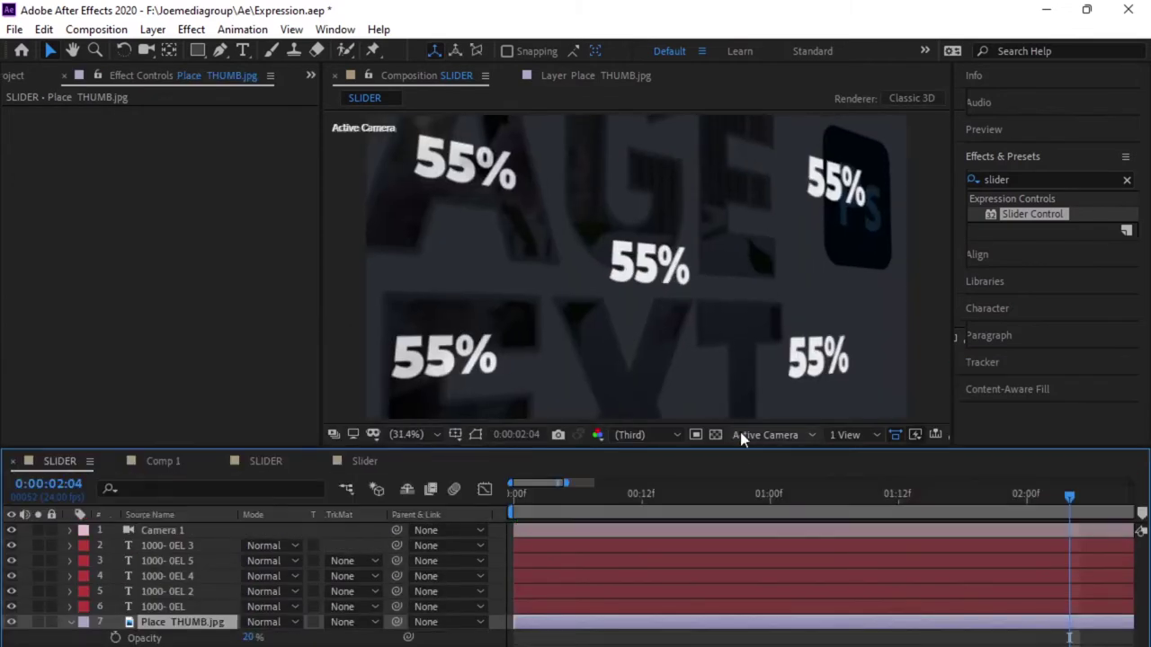
pyautogui.press('Home')
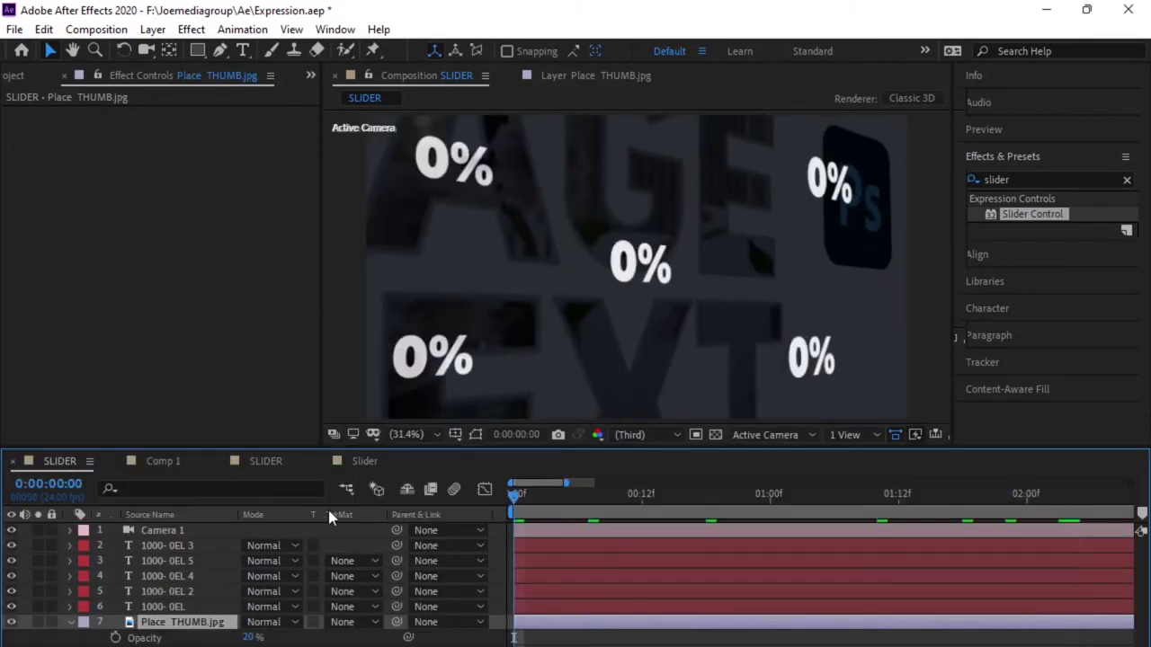
pyautogui.press('space')
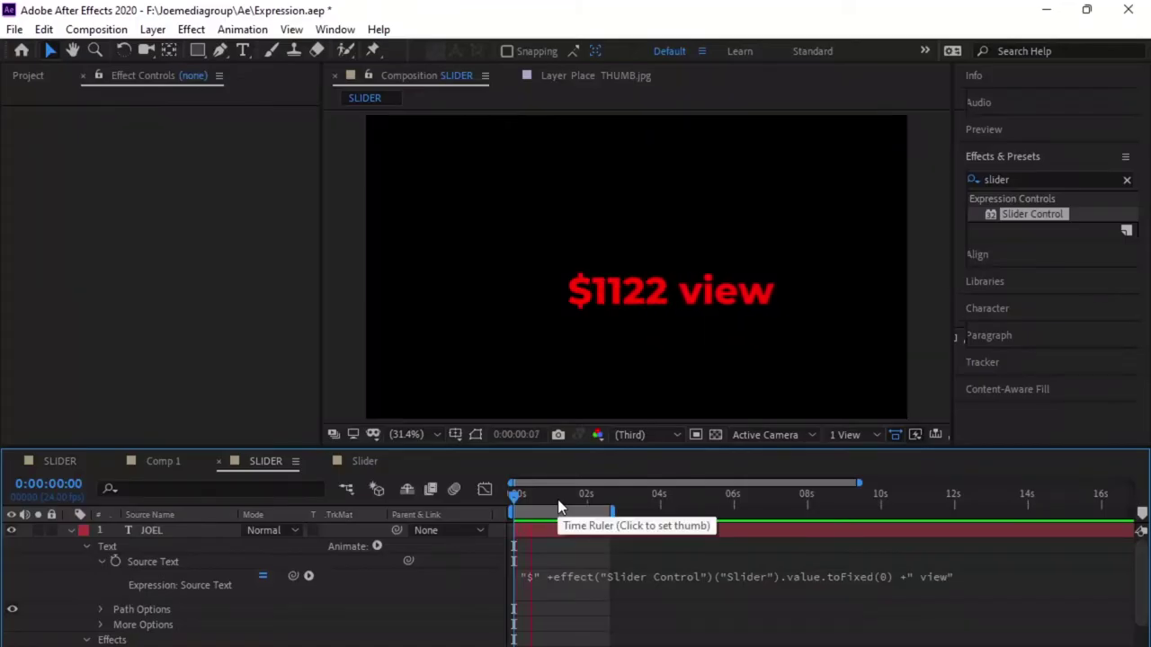
pyautogui.press('space')
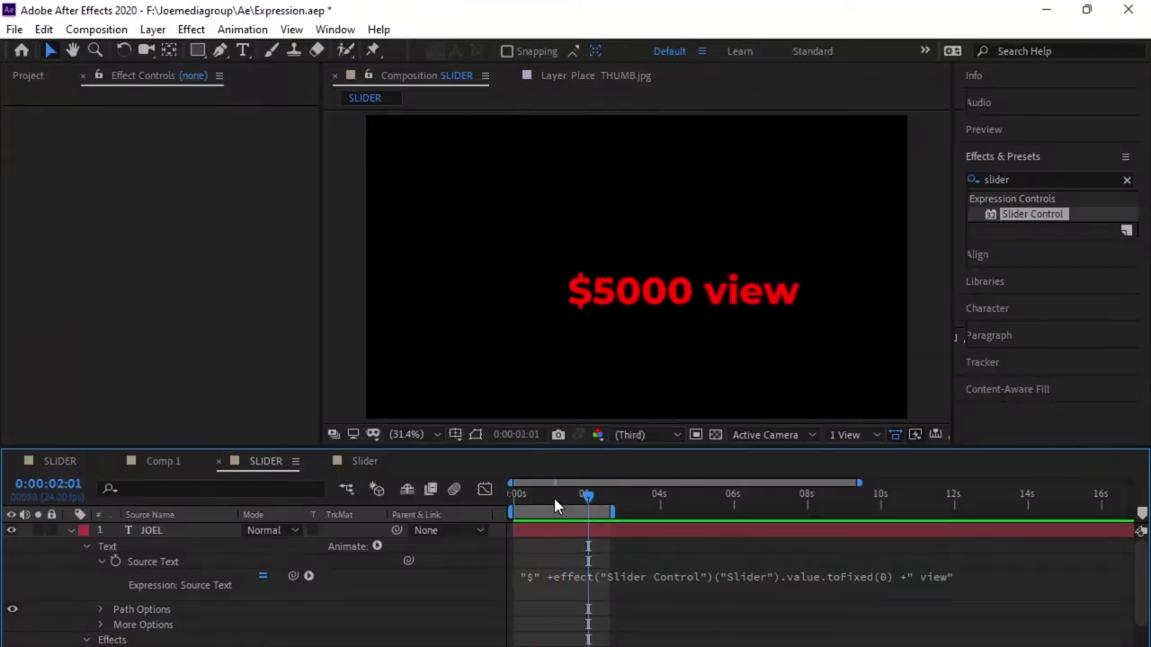
pyautogui.click(164, 461)
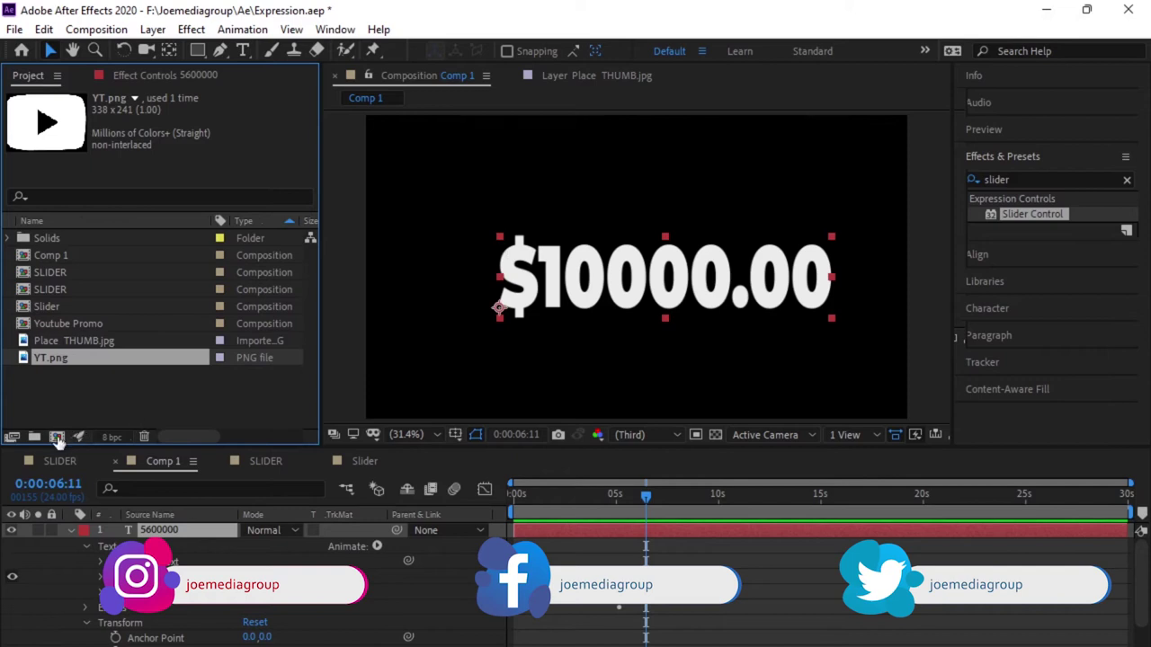
# - Create a new composition named 'Numbe Counter' at 1920×1080, 24 fps, 30 seconds
pyautogui.click(57, 438)
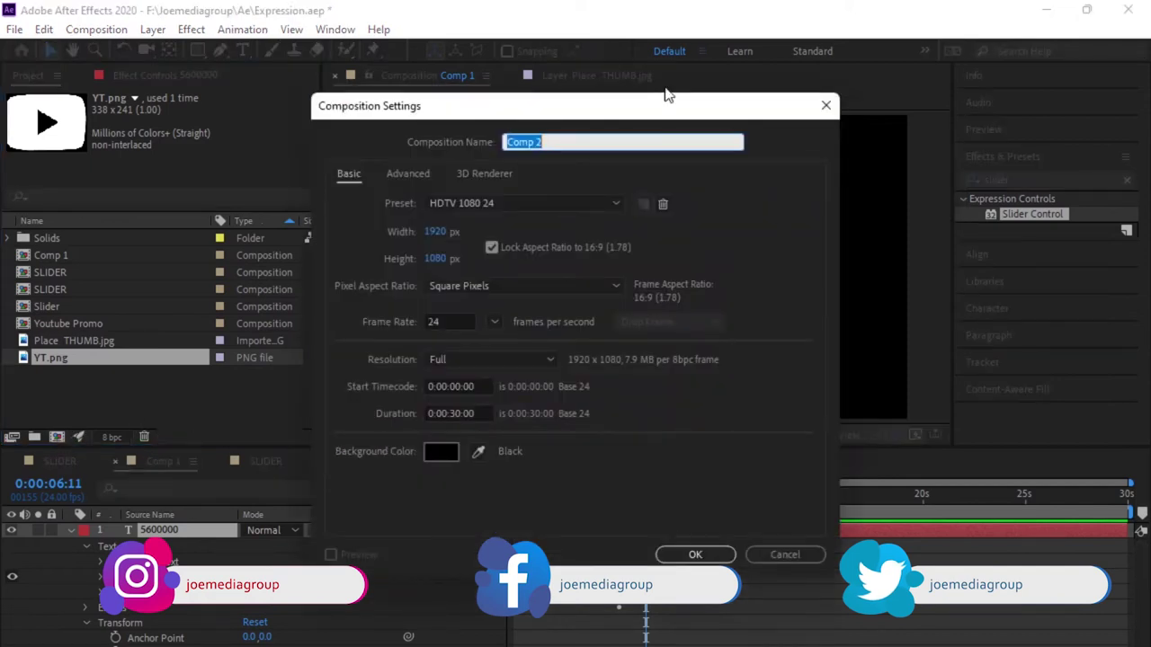
pyautogui.write('S')
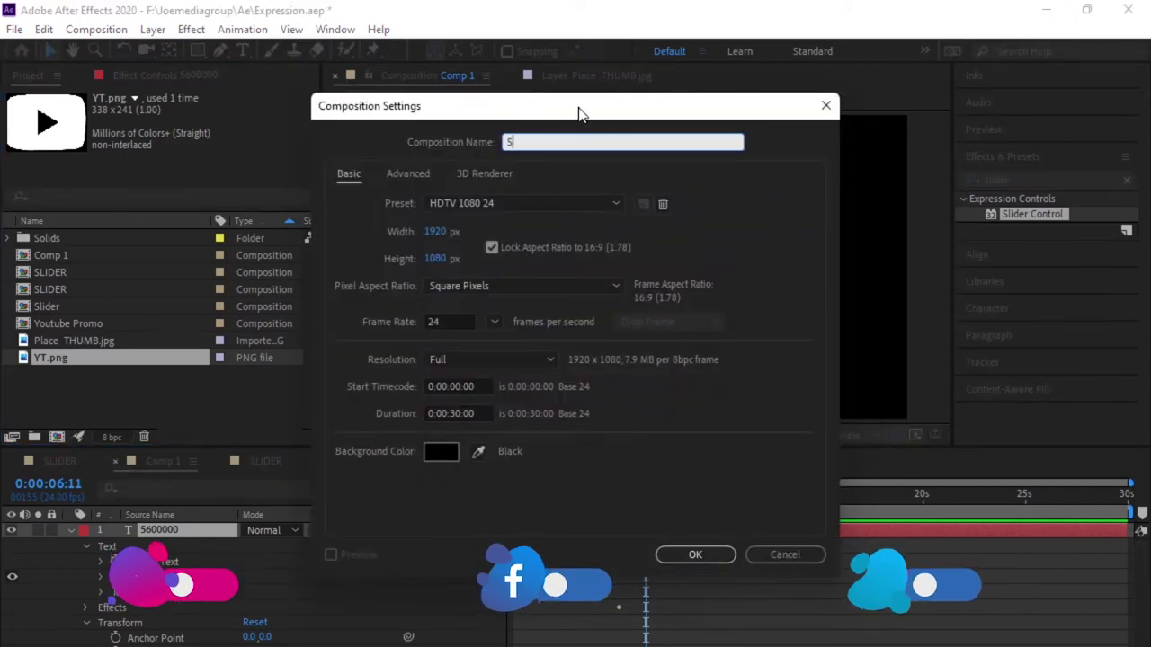
pyautogui.write('kl')
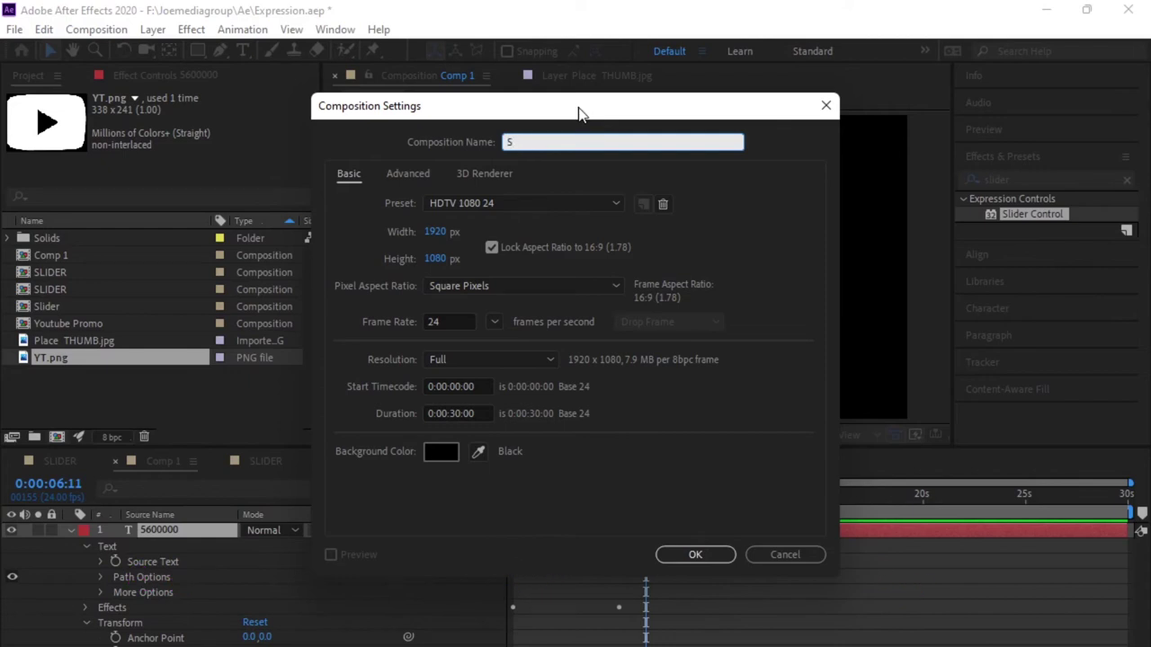
pyautogui.write('kl')
pyautogui.press('BackSpace')
pyautogui.press('BackSpace')
pyautogui.press('BackSpace')
pyautogui.write('Numbe Counter')
pyautogui.click(693, 555)
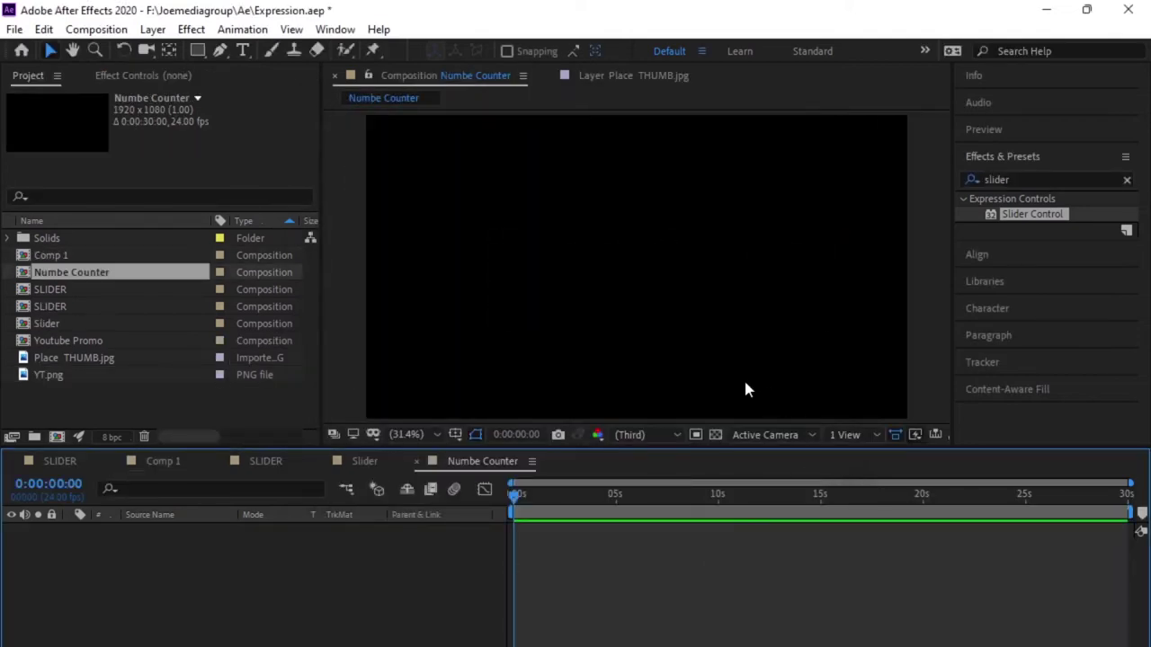
# - Add a new text layer in the viewer and type a placeholder name
pyautogui.click(242, 51)
pyautogui.rightClick(584, 263)
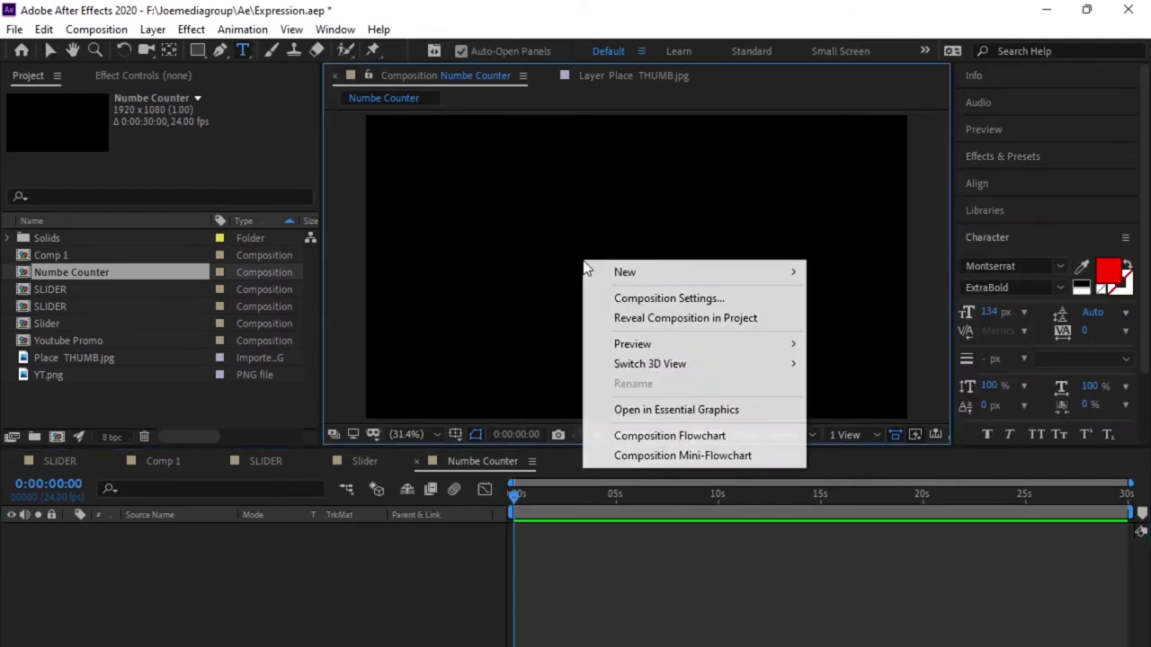
pyautogui.click(539, 250)
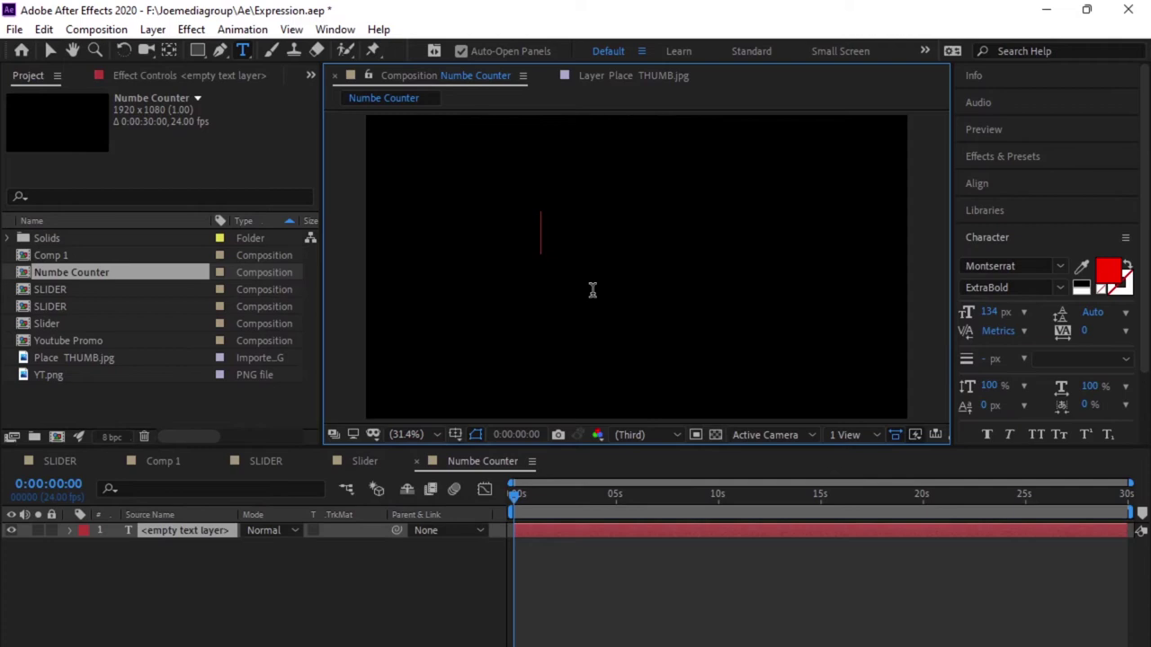
pyautogui.write('j')
pyautogui.press('BackSpace')
pyautogui.write('JOEL')
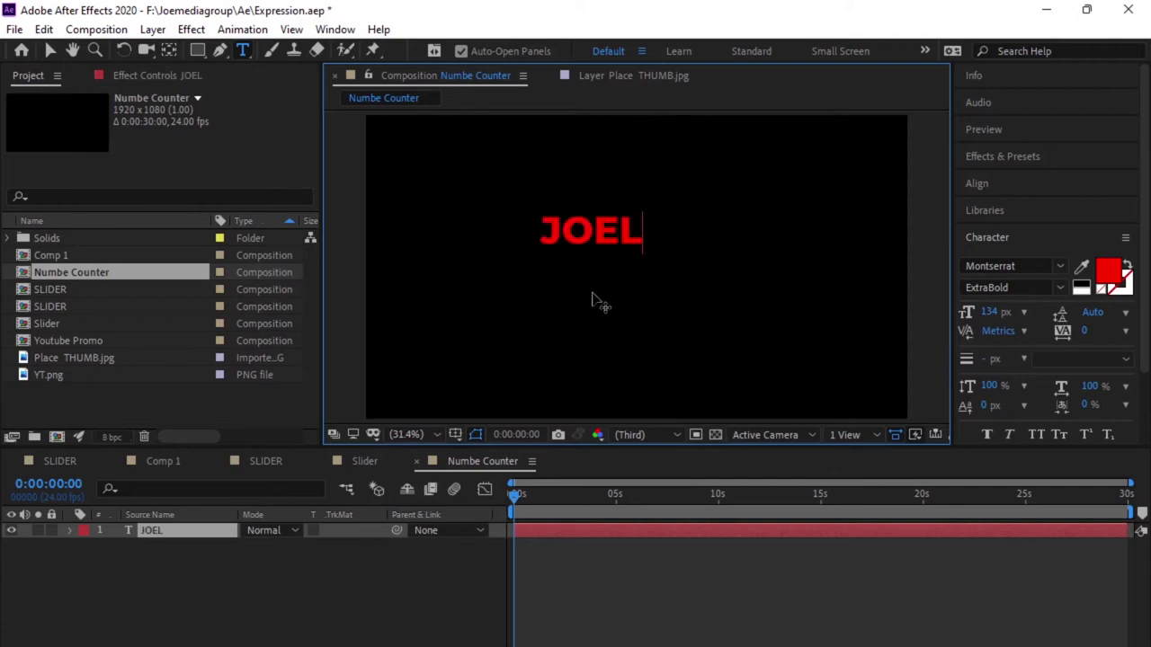
# - Make all the placeholder text white with fill colour ffffff
pyautogui.hotkey('ctrl', 'a')
pyautogui.click(1115, 269)
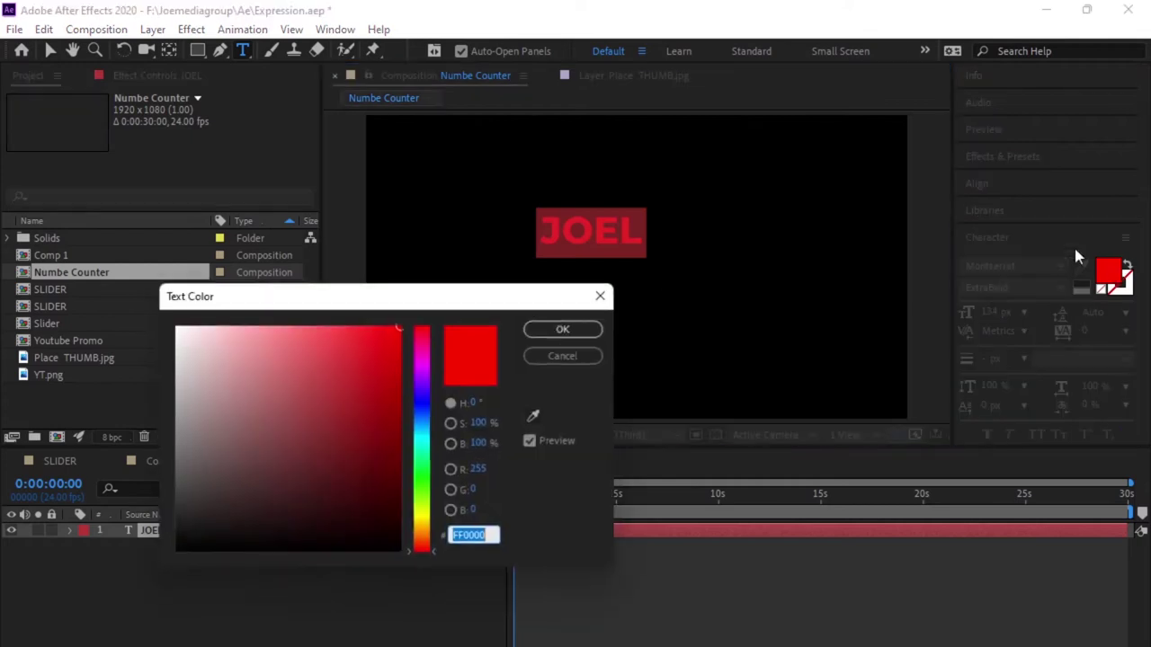
pyautogui.write('ffffff')
pyautogui.click(566, 328)
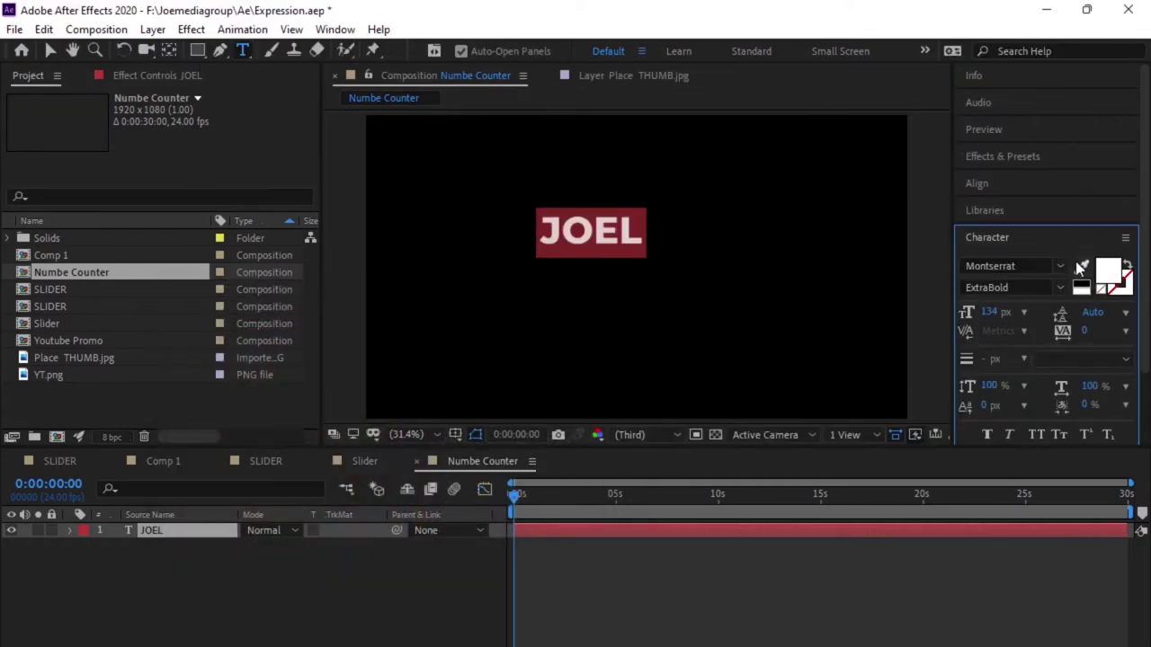
pyautogui.click(977, 184)
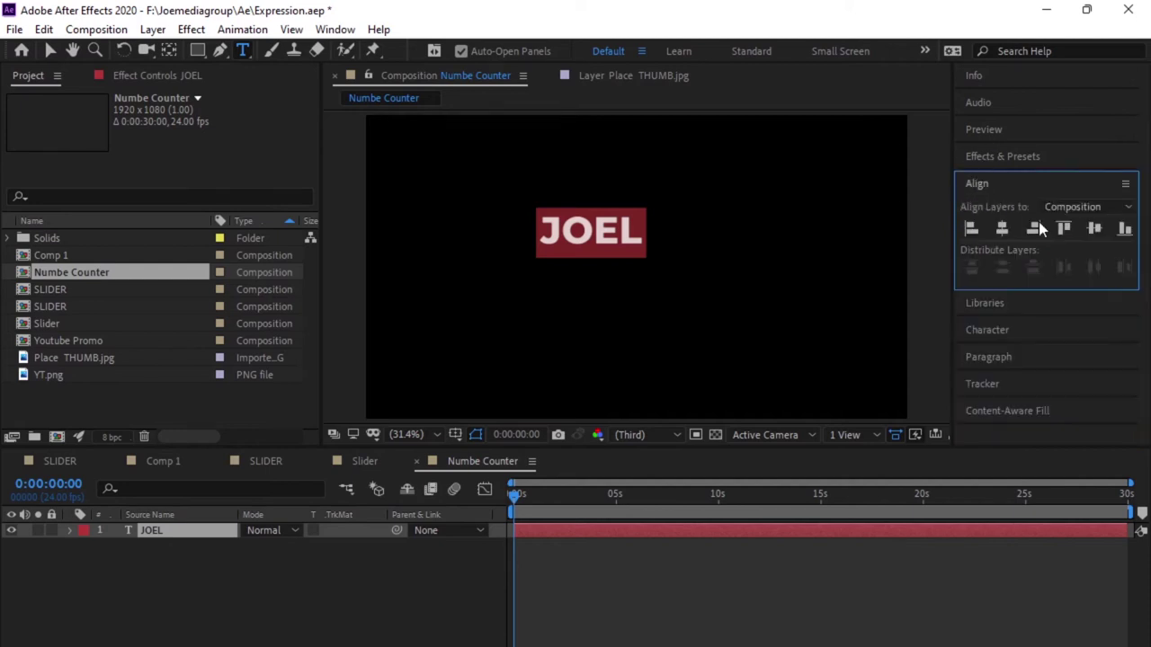
# - Align the text horizontally and vertically to the composition centre
pyautogui.press('capslock')
pyautogui.click(1002, 228)
pyautogui.click(1094, 229)
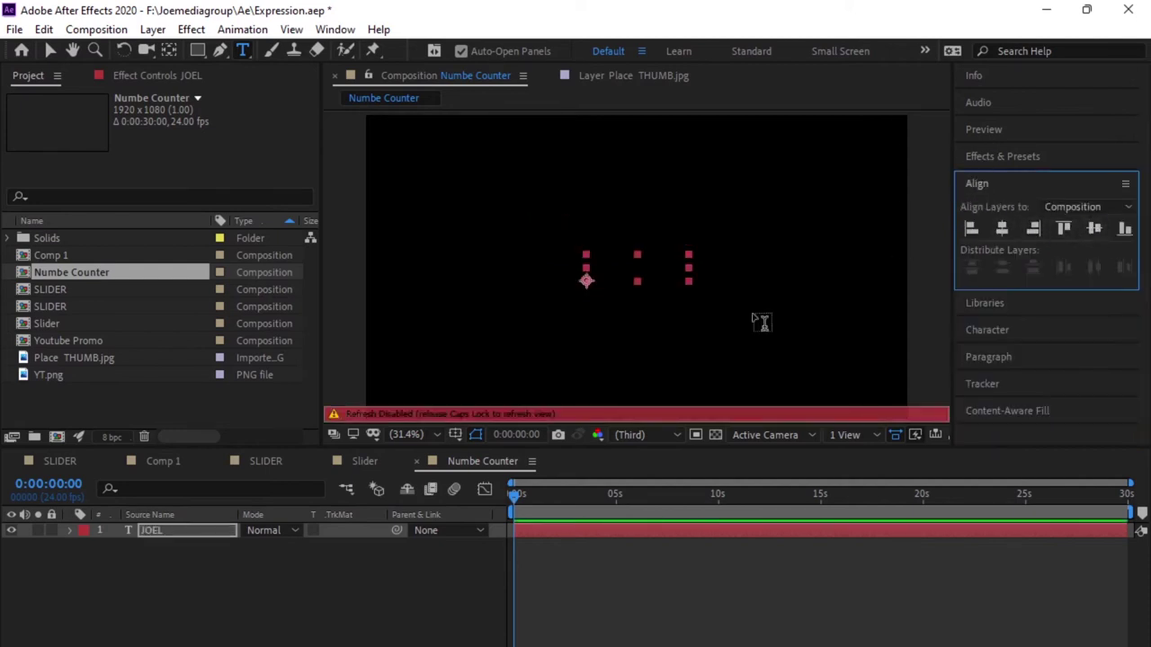
pyautogui.press('capslock')
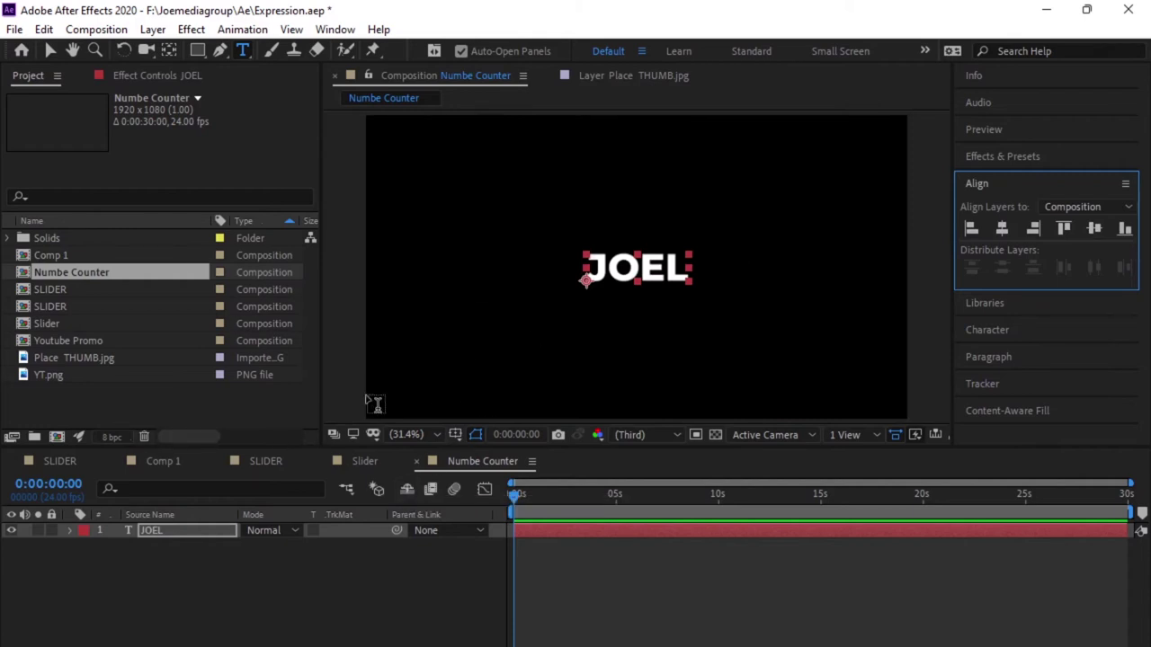
# - Switch to the Selection tool and reselect the text layer
pyautogui.press('v')
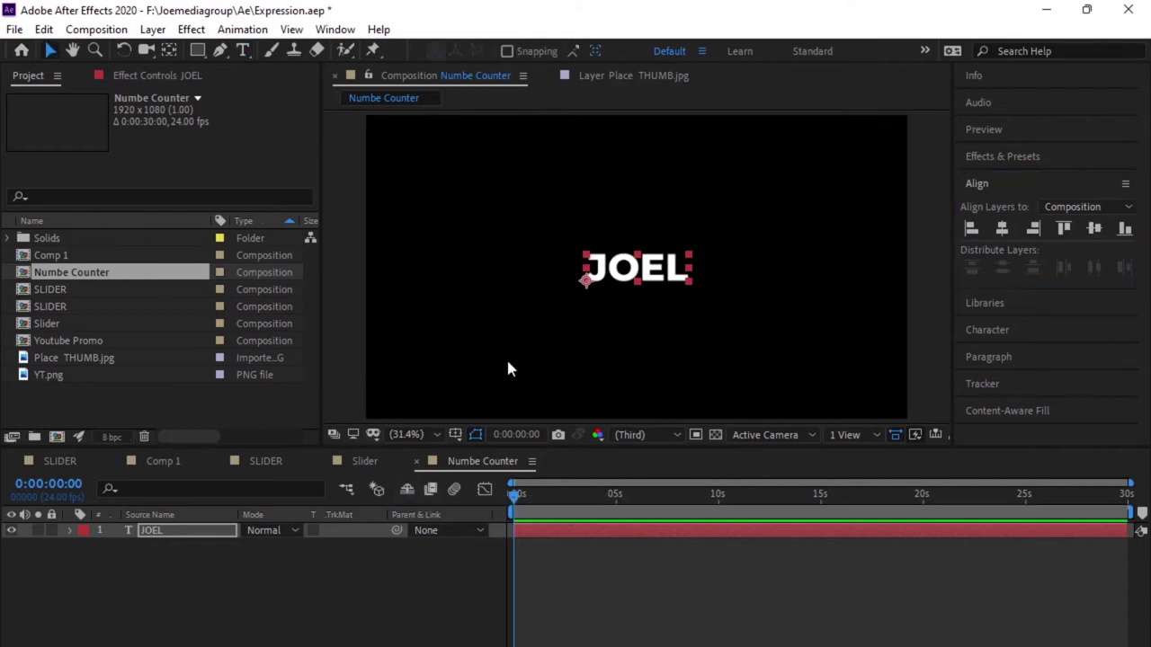
pyautogui.click(197, 598)
pyautogui.click(210, 531)
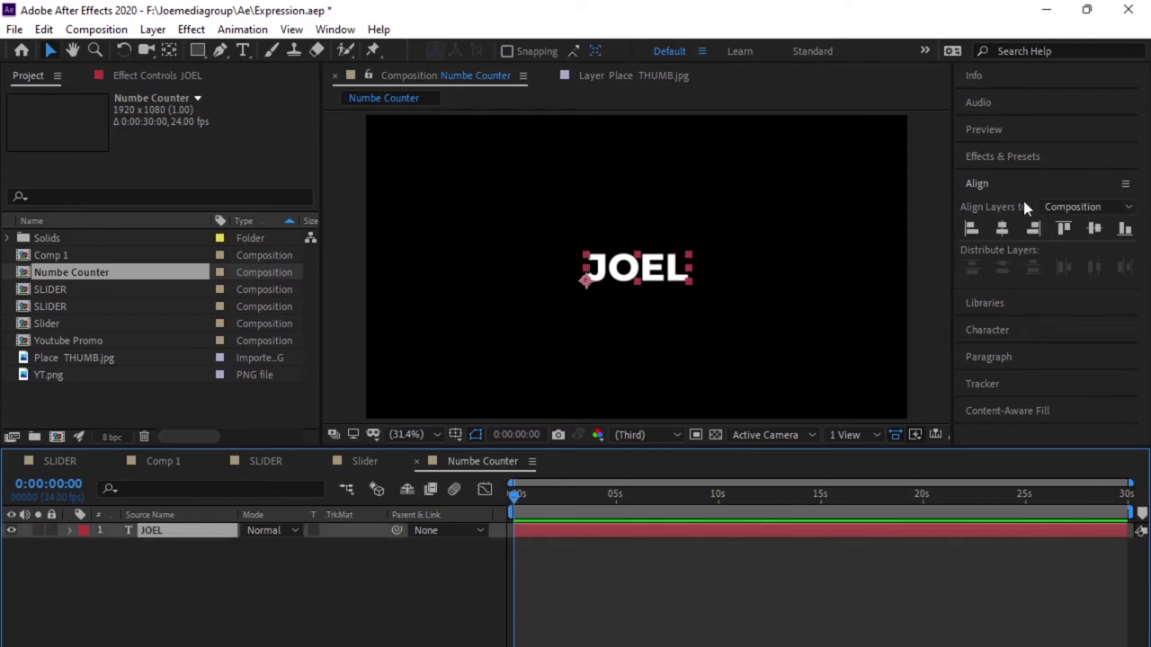
pyautogui.click(1031, 157)
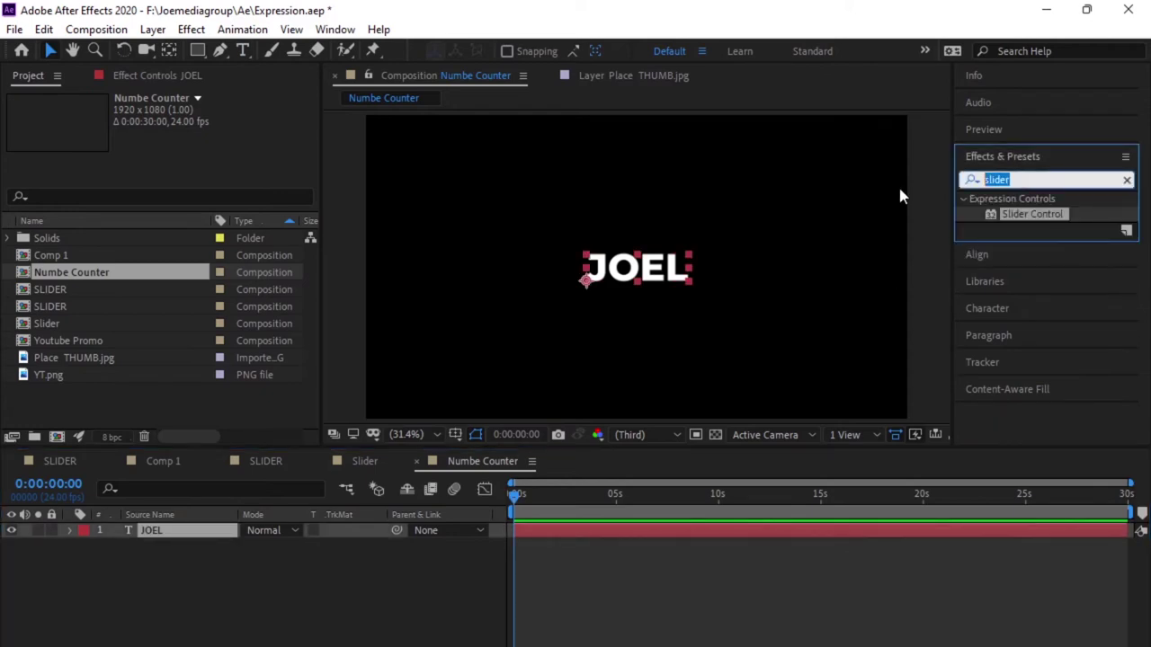
# - Apply Slider Control from an effects search to the text layer and expand its Text properties
pyautogui.write('sli')
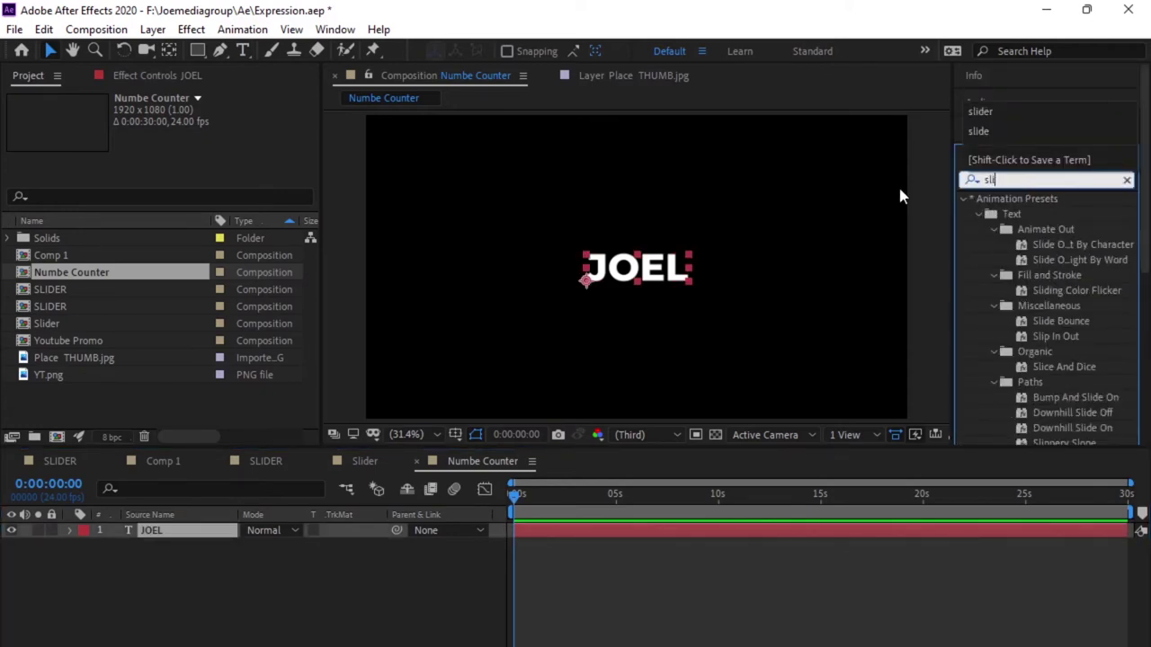
pyautogui.write('der')
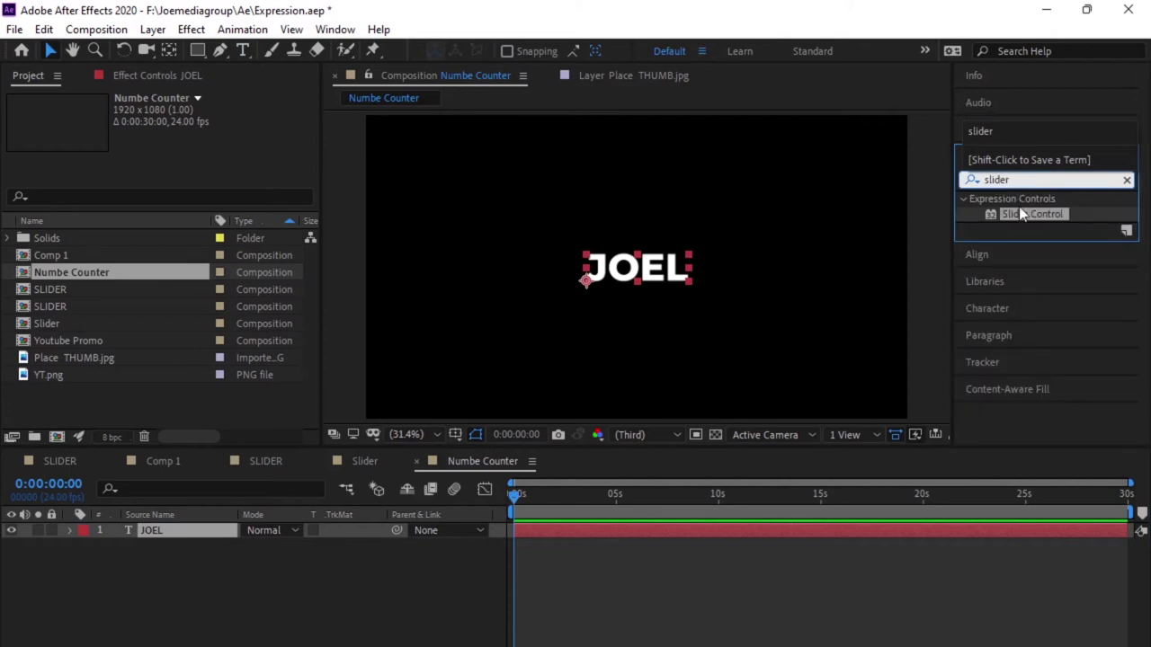
pyautogui.moveTo(1025, 215); pyautogui.dragTo(622, 279)
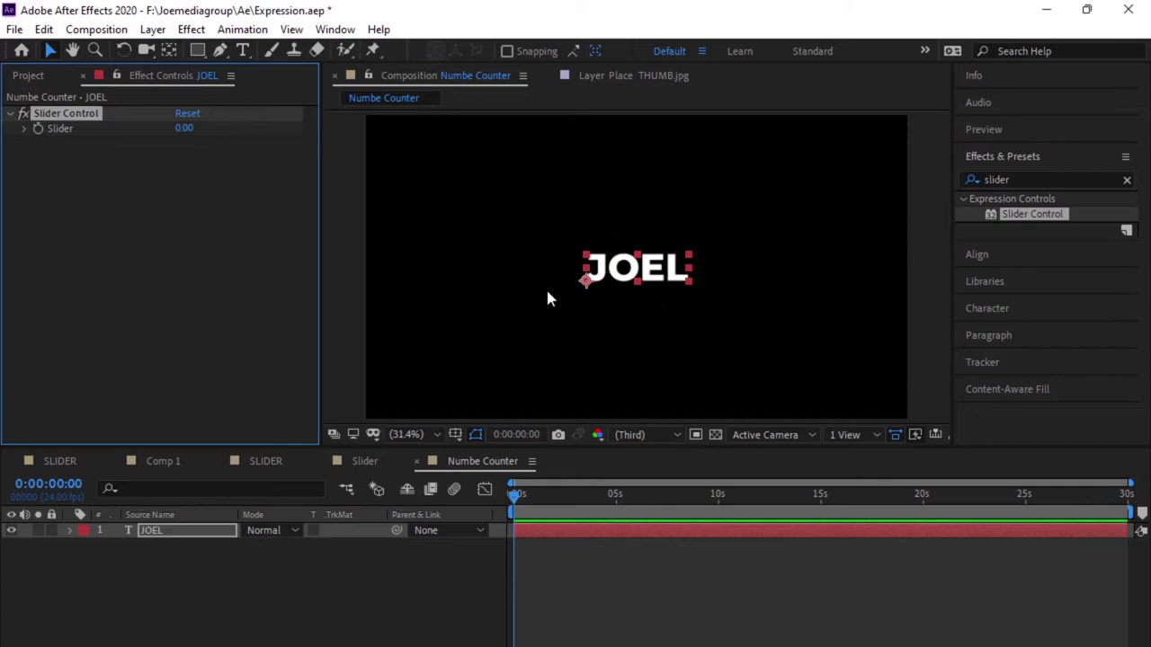
pyautogui.click(180, 535)
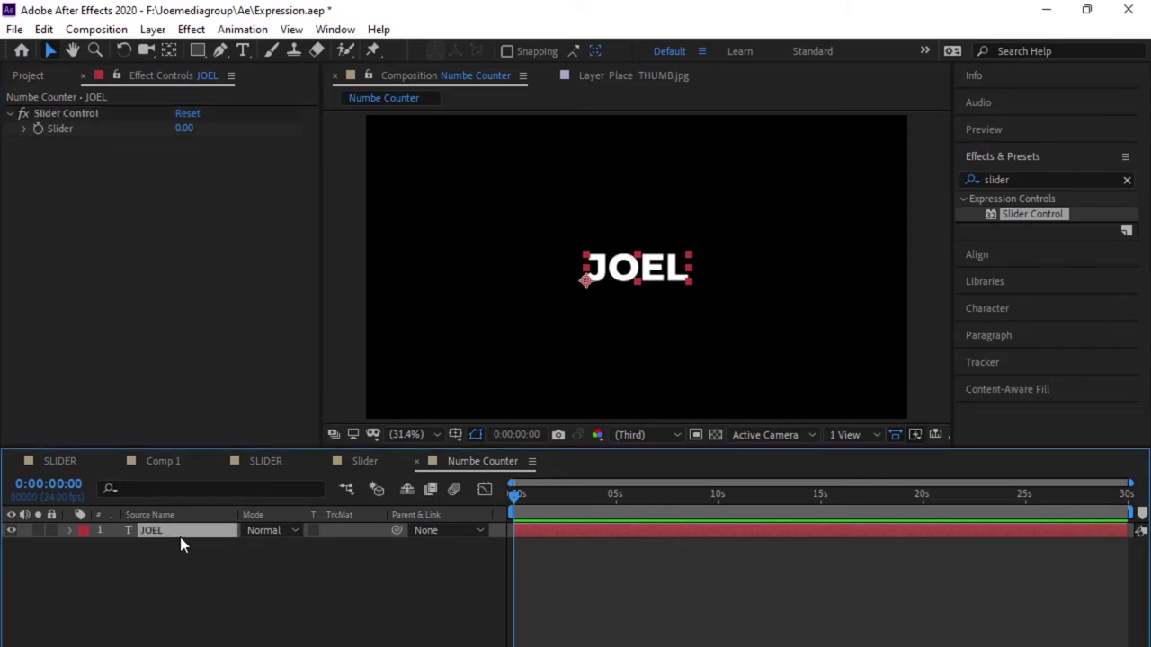
pyautogui.click(70, 530)
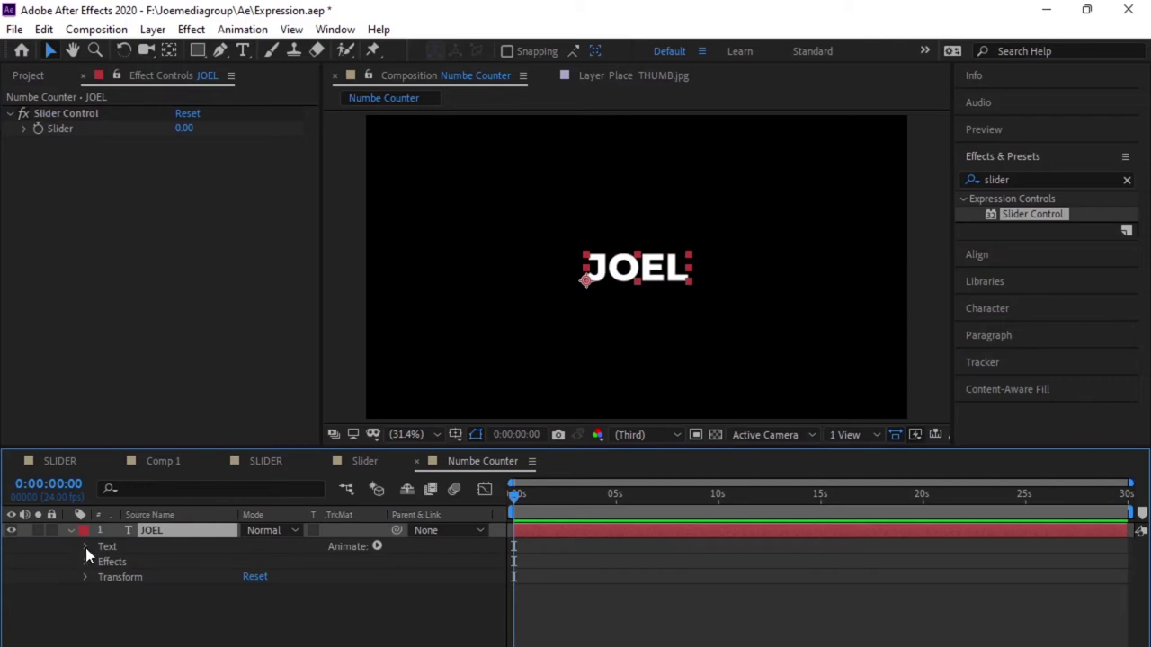
pyautogui.click(85, 546)
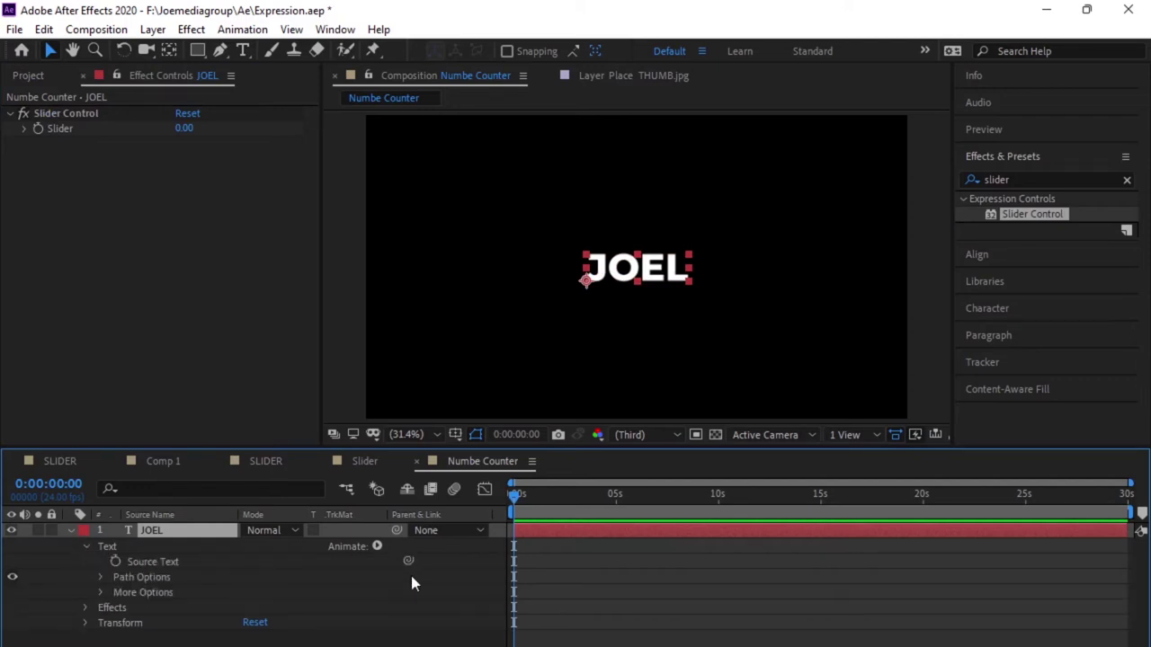
# - Pick-whip Source Text to the Slider, scrub the Slider to test (-68), then move to 3 seconds
pyautogui.moveTo(405, 562); pyautogui.dragTo(58, 129)
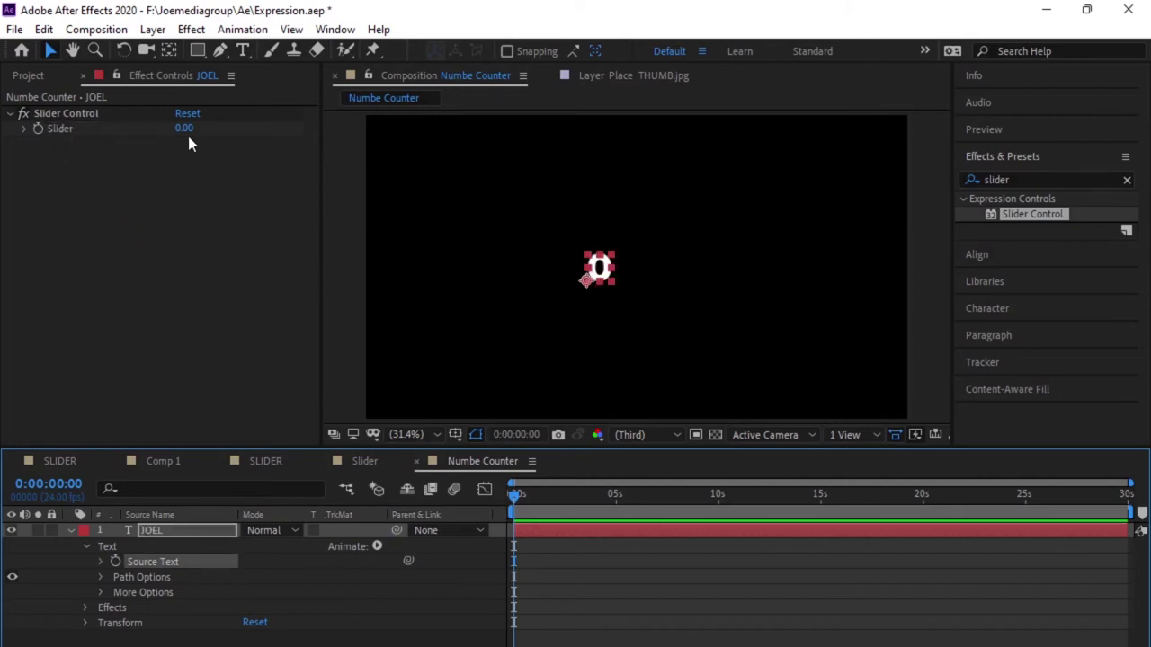
pyautogui.moveTo(185, 127)
pyautogui.mouseDown()
pyautogui.moveTo(281, 130)
pyautogui.moveTo(133, 190)
pyautogui.moveTo(417, 204)
pyautogui.moveTo(187, 202)
pyautogui.mouseUp()
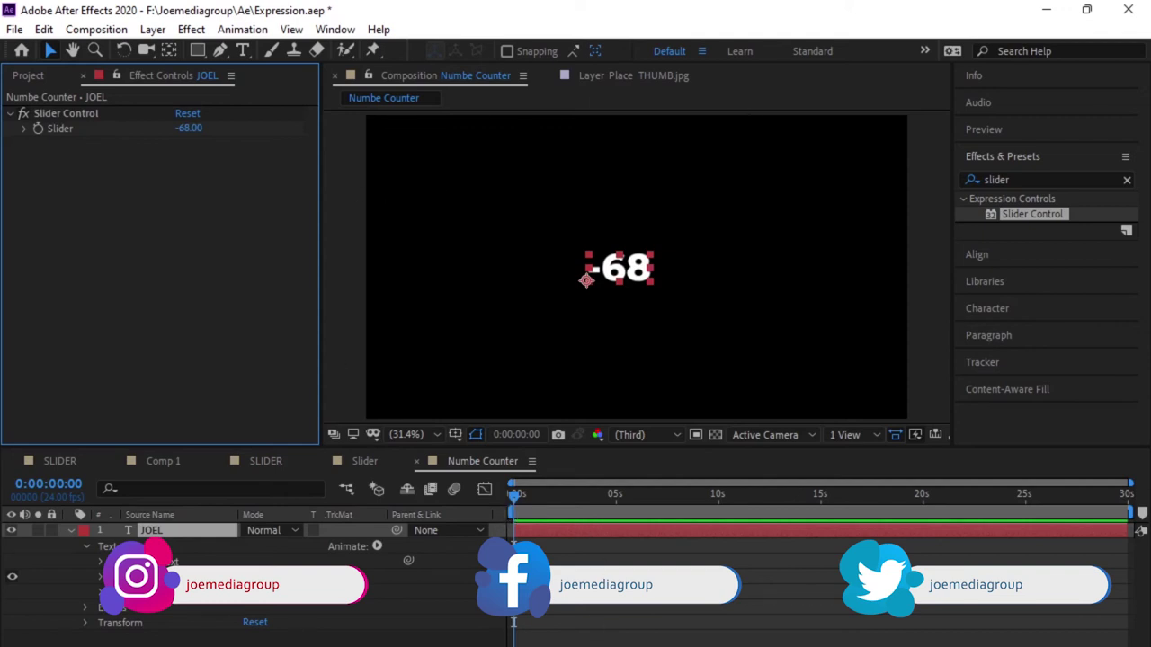
pyautogui.scroll(3, 513, 622)
pyautogui.moveTo(521, 494); pyautogui.dragTo(626, 504)
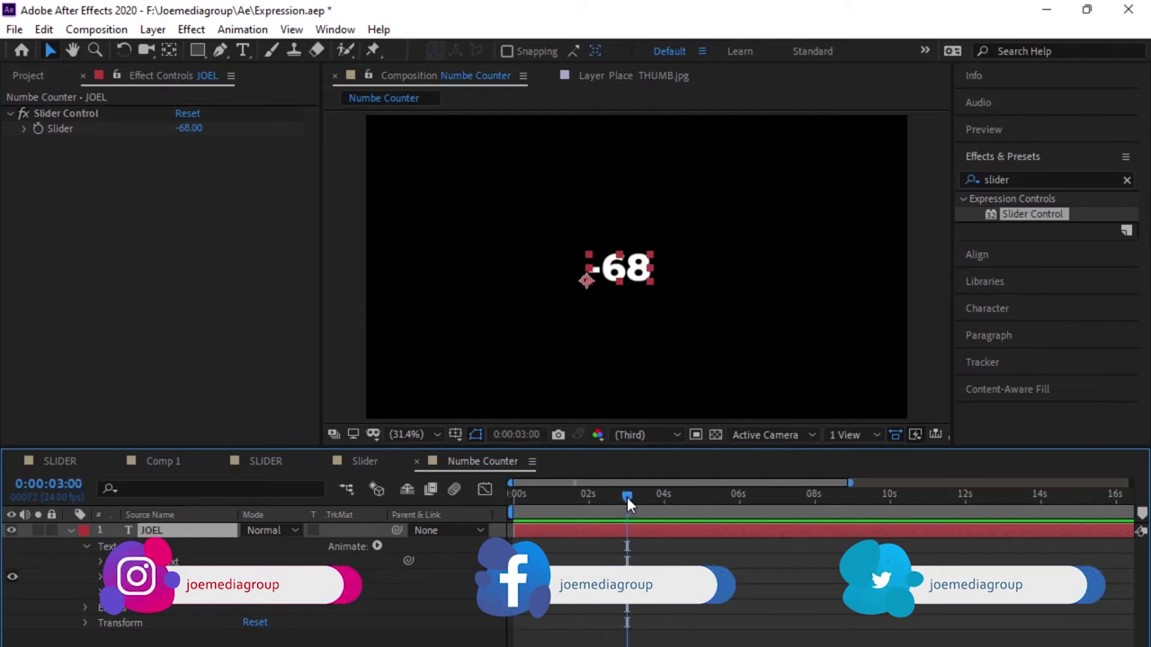
# - At 3 seconds, set the Slider to 10000 and show its keyframes with U
pyautogui.click(189, 129)
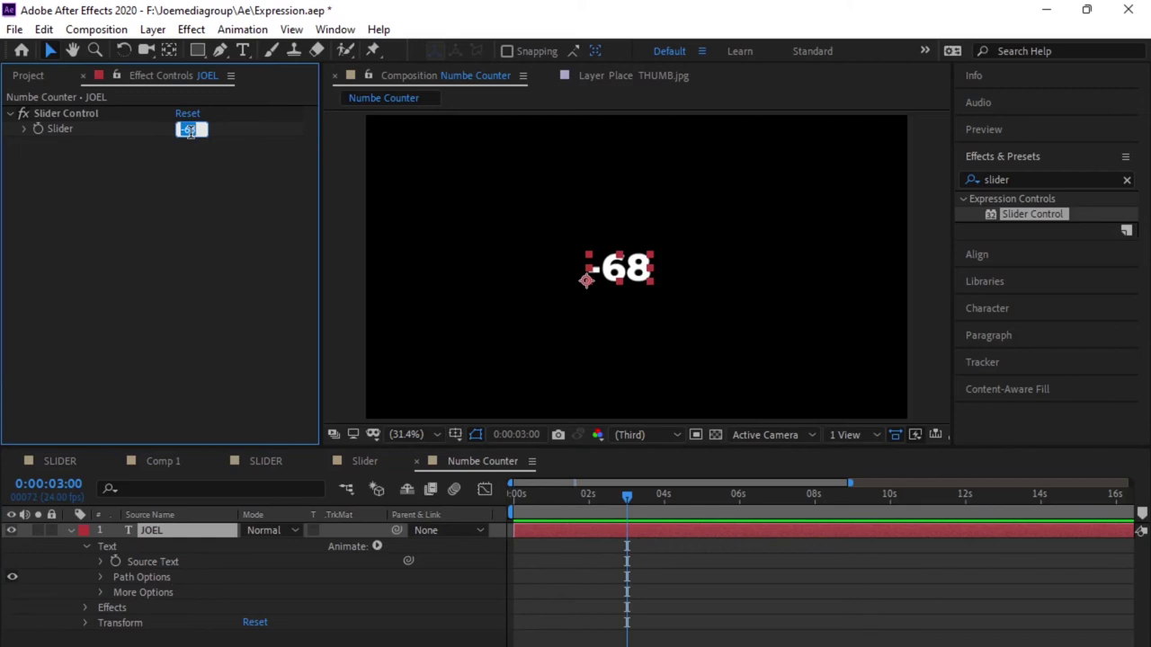
pyautogui.write('10000')
pyautogui.press('Return')
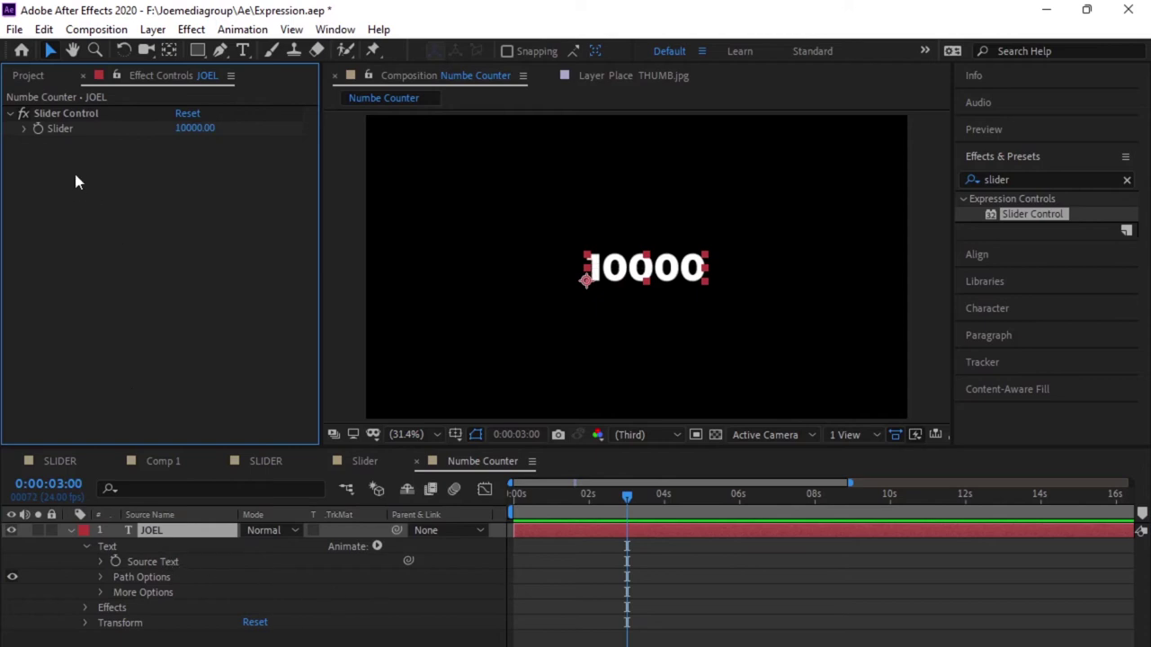
pyautogui.click(38, 131)
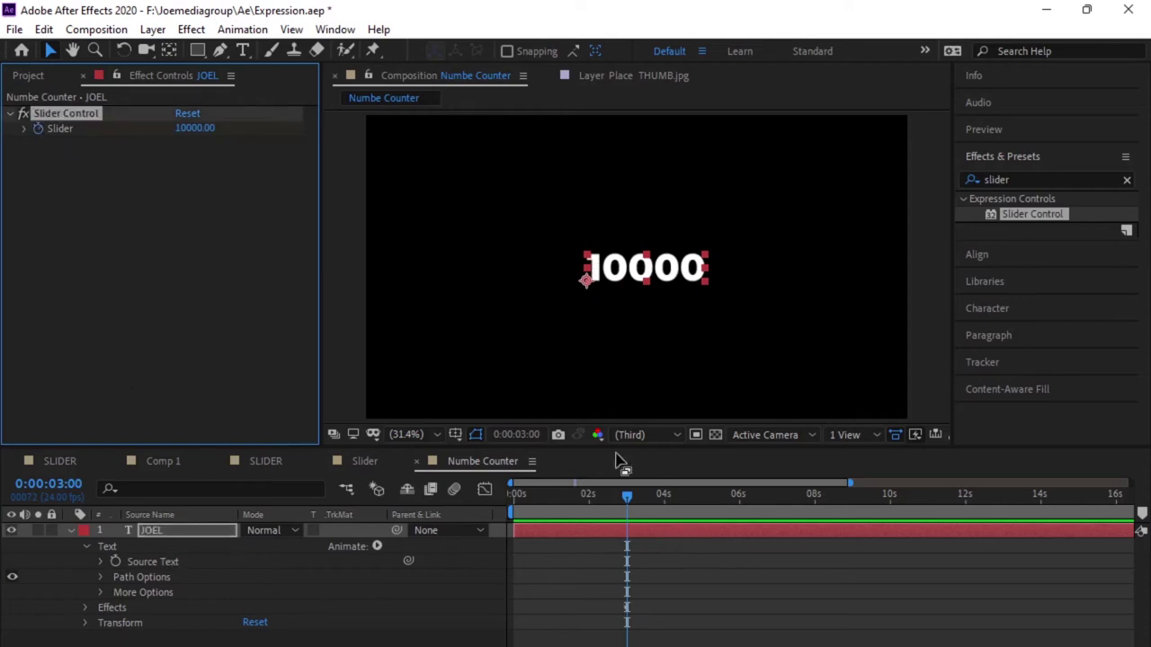
pyautogui.press('u')
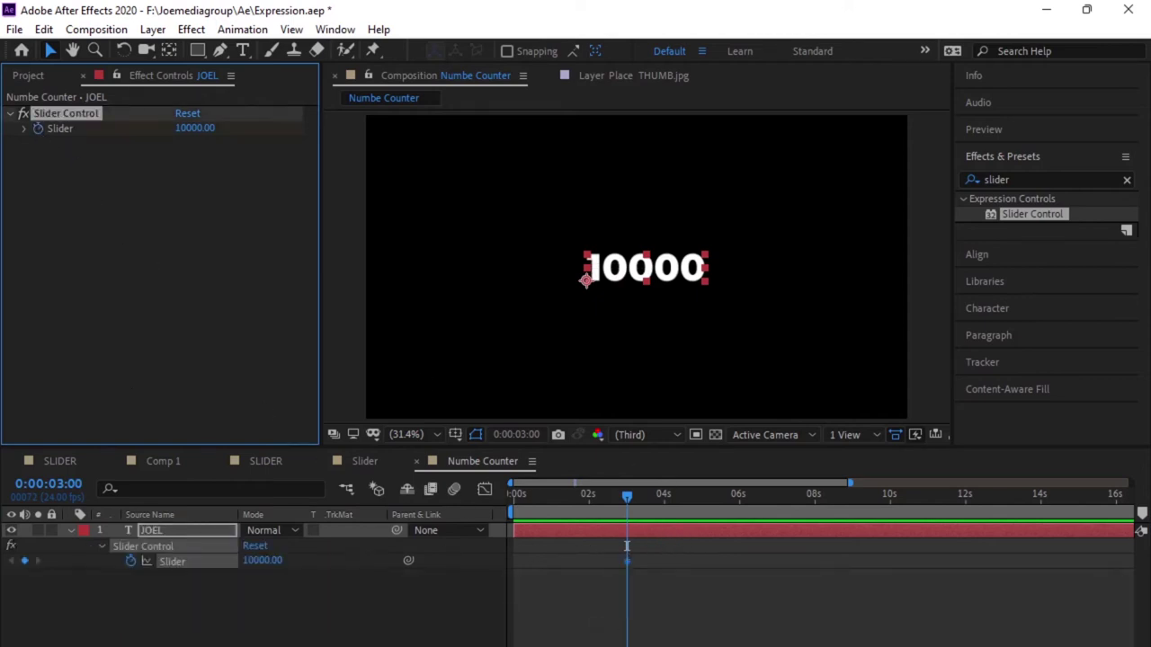
# - At the start, set the Slider to 0 and scrub to check the count rising
pyautogui.moveTo(629, 494); pyautogui.dragTo(493, 512)
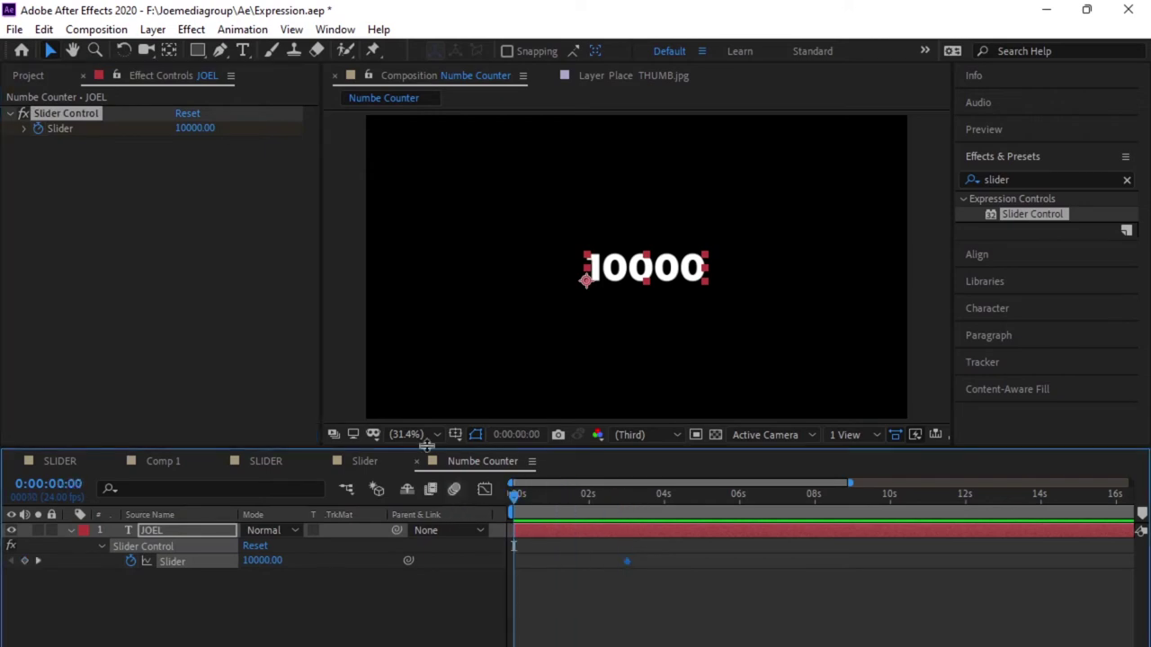
pyautogui.click(188, 130)
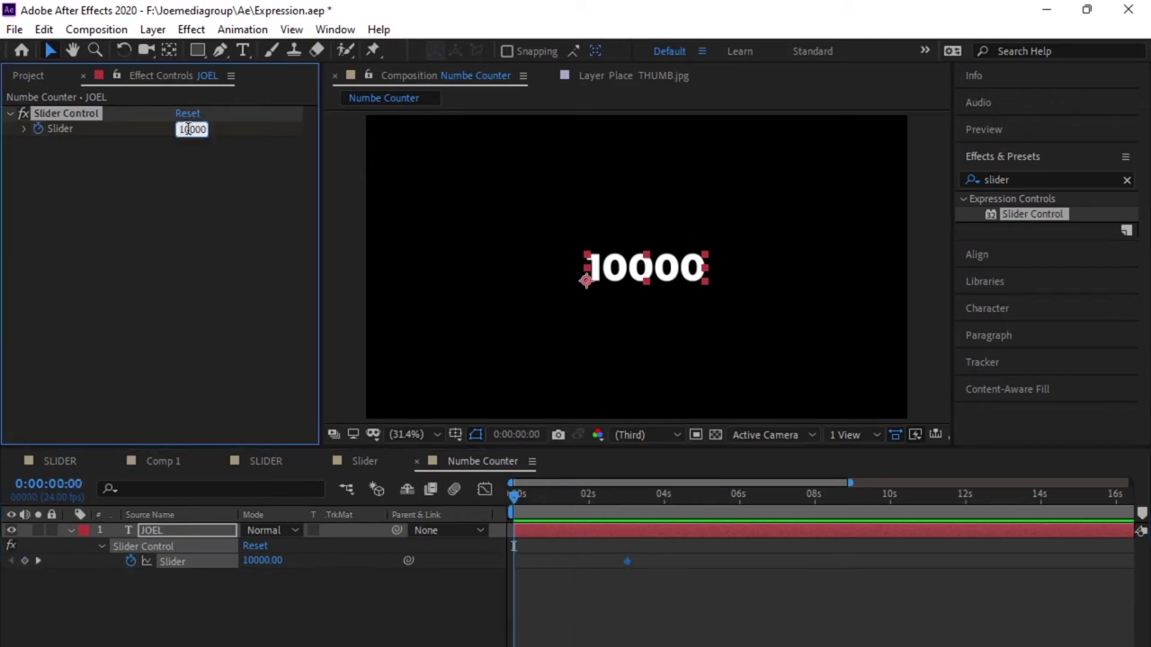
pyautogui.hotkey('ctrl', 'a')
pyautogui.write('0')
pyautogui.press('Return')
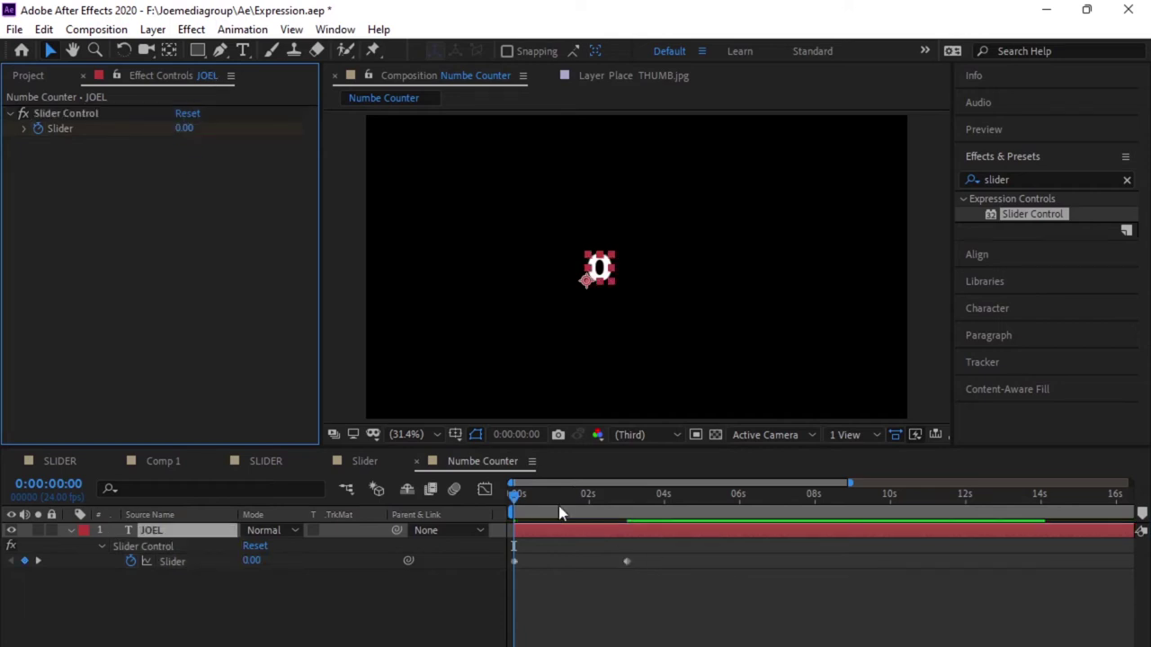
pyautogui.moveTo(513, 494)
pyautogui.mouseDown()
pyautogui.moveTo(626, 526)
pyautogui.moveTo(571, 508)
pyautogui.mouseUp()
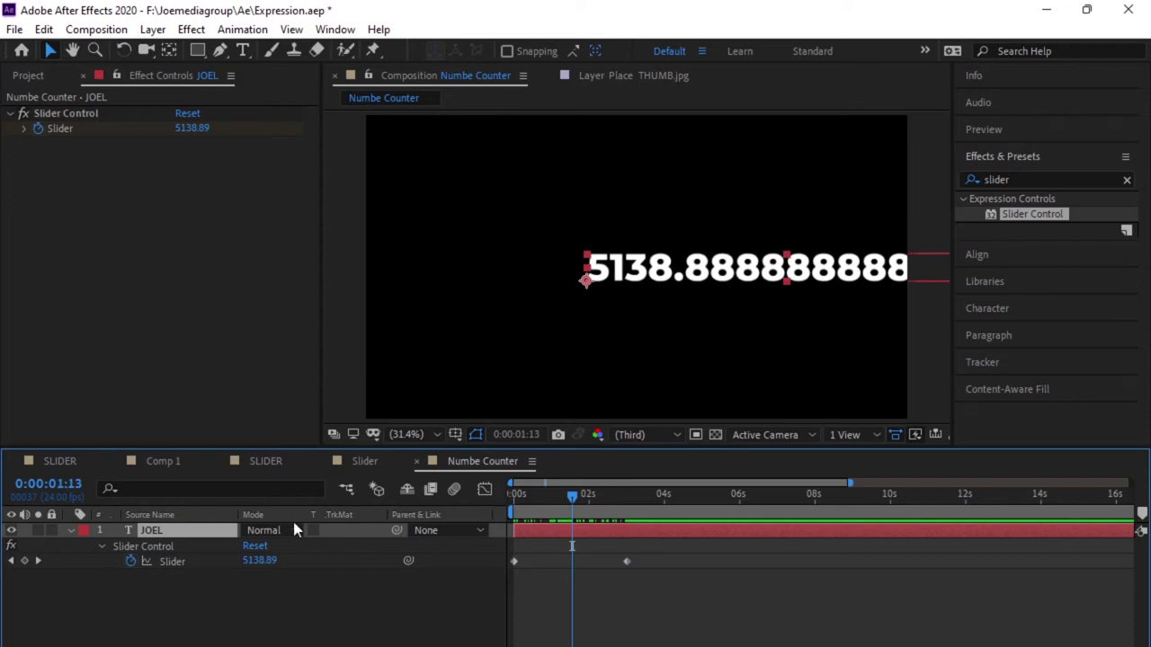
# - Re-expand the text layer's Text group to show the Source Text expression
pyautogui.click(72, 529)
pyautogui.click(69, 531)
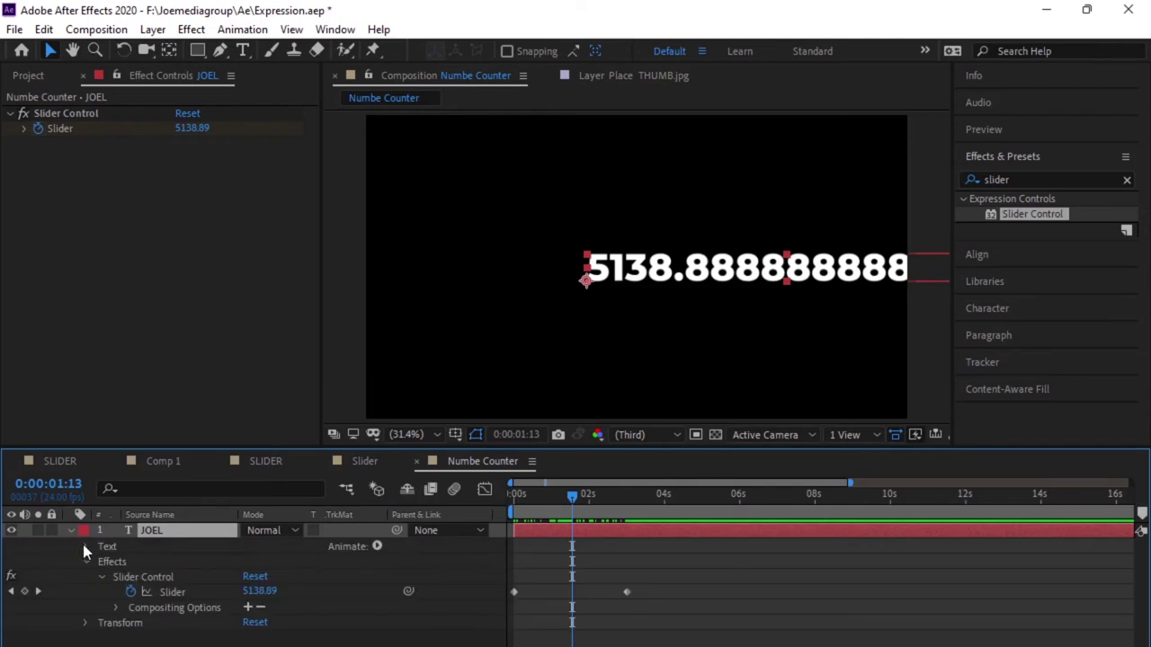
pyautogui.click(85, 546)
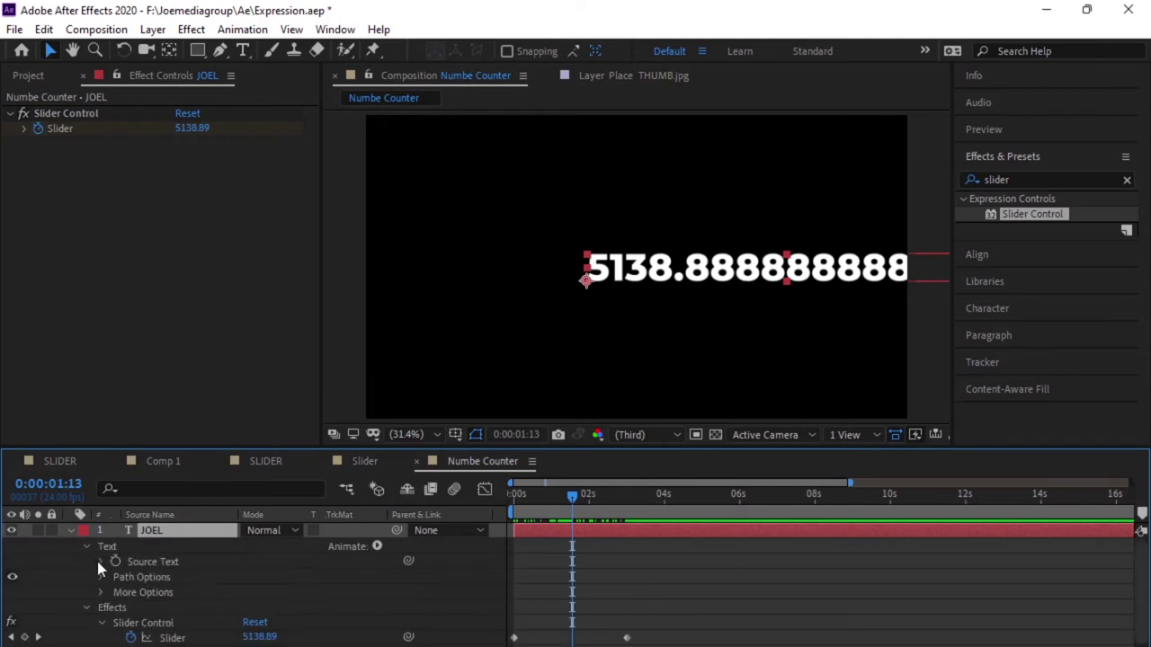
pyautogui.keyDown('alt'); pyautogui.click(115, 561); pyautogui.keyUp('alt')
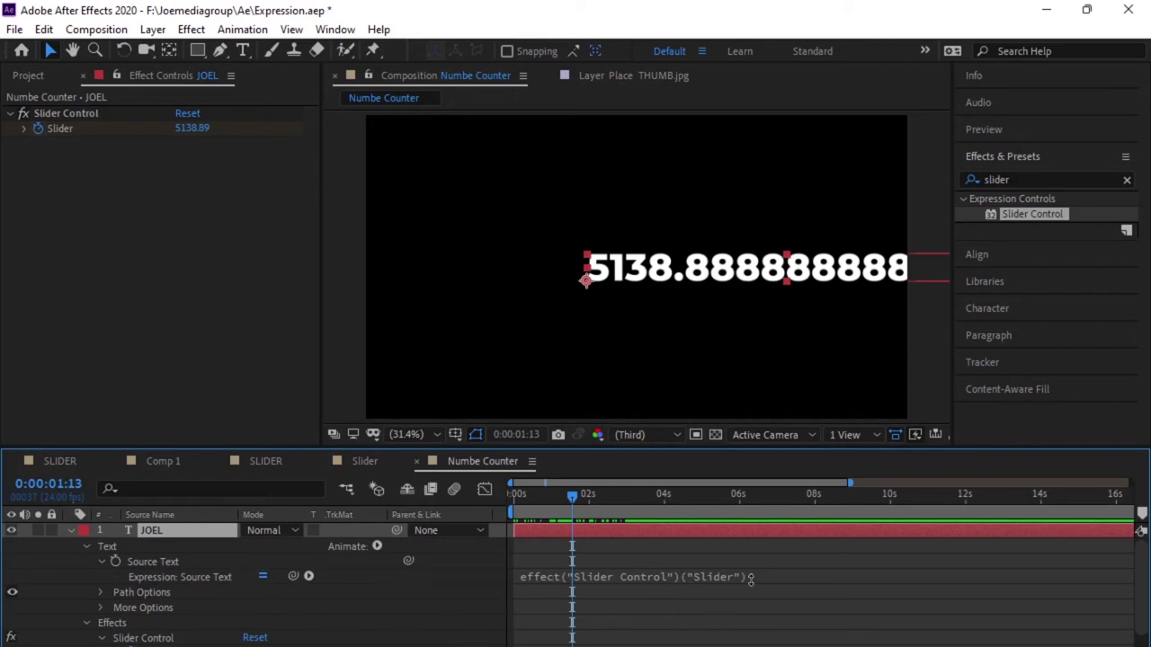
# - Append .value.toFixed(0) to the Source Text expression so the counter shows 5139
pyautogui.click(759, 578)
pyautogui.click(787, 574)
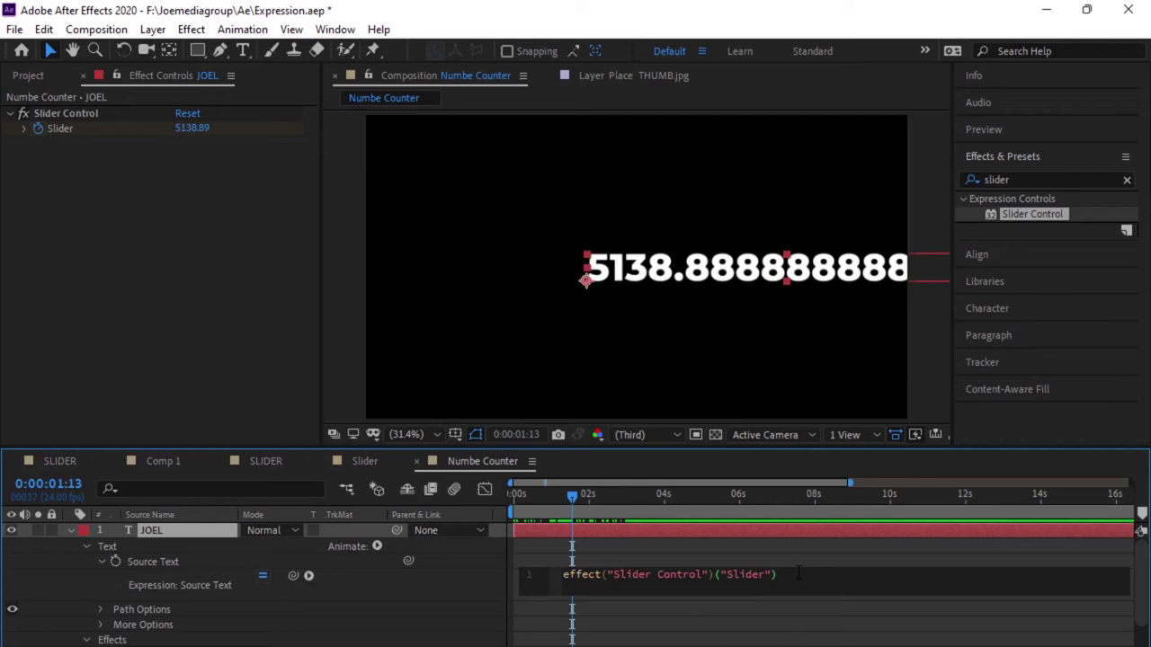
pyautogui.write('.')
pyautogui.press('BackSpace')
pyautogui.write('.value')
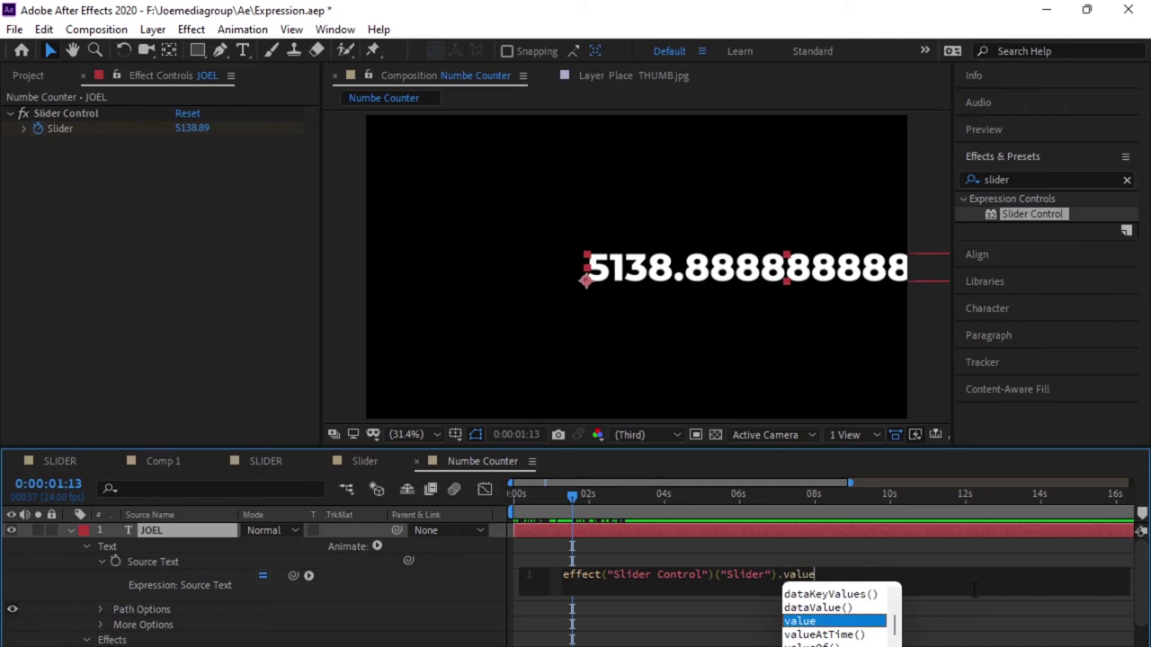
pyautogui.write('.')
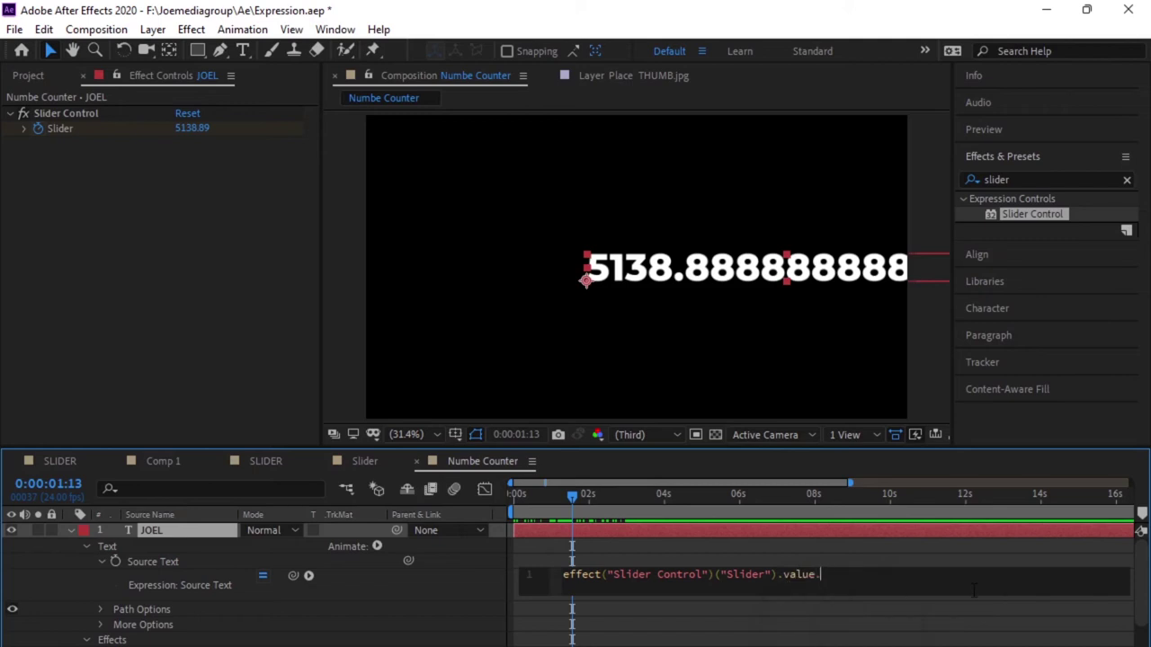
pyautogui.write('to')
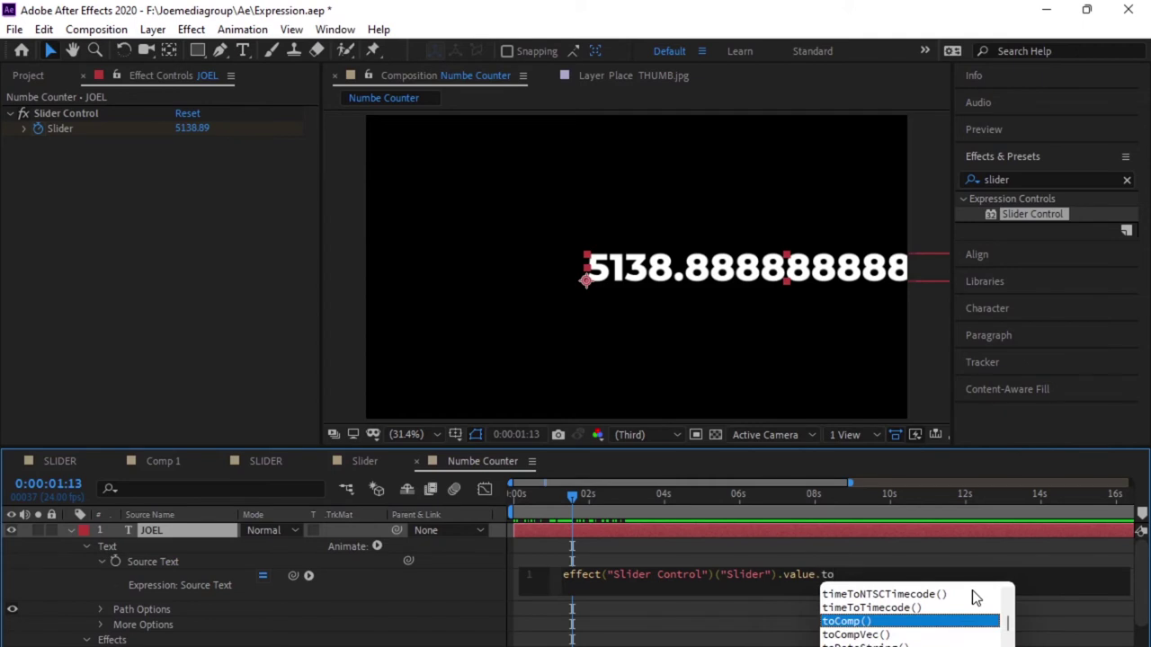
pyautogui.write('Fixed')
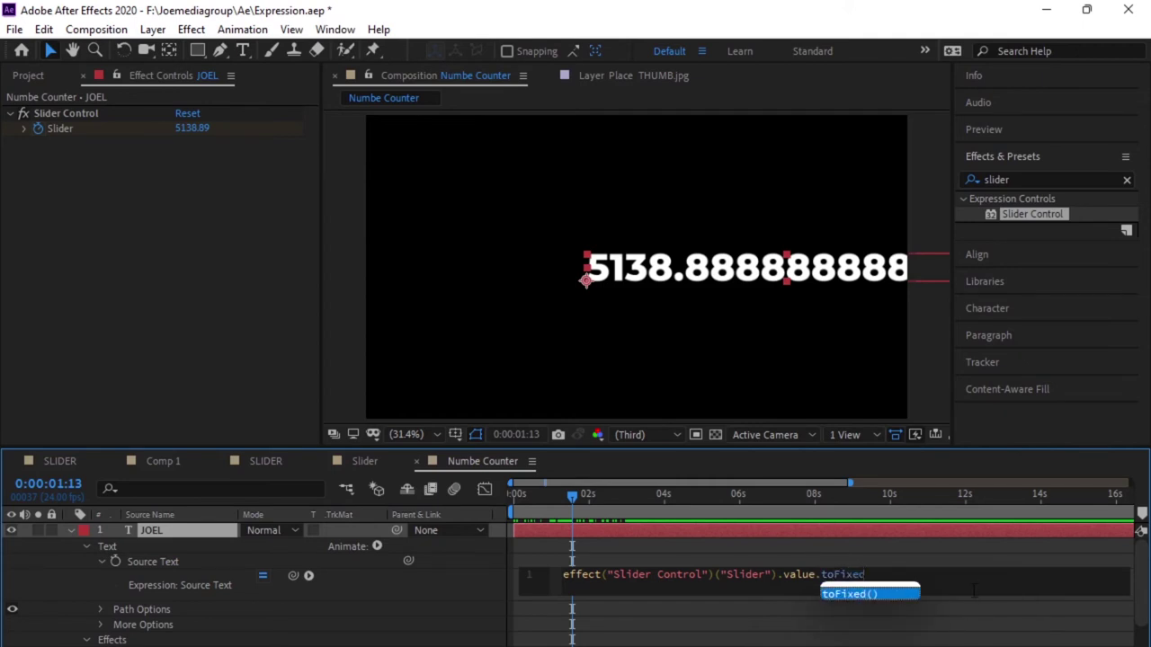
pyautogui.write('(0')
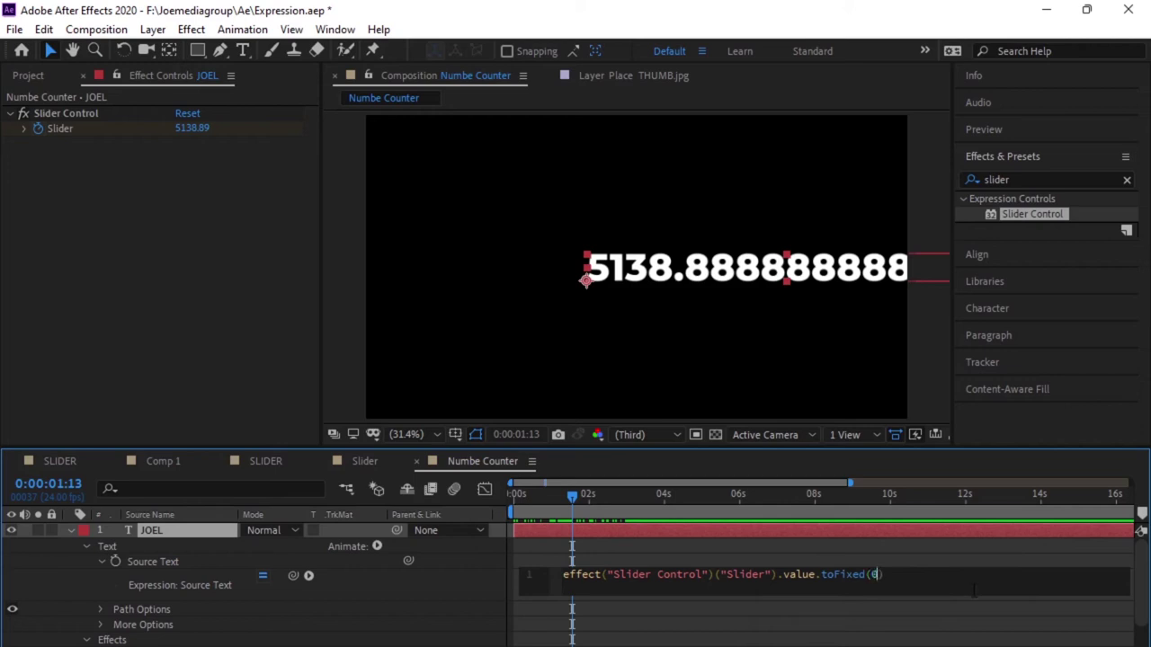
pyautogui.click(883, 612)
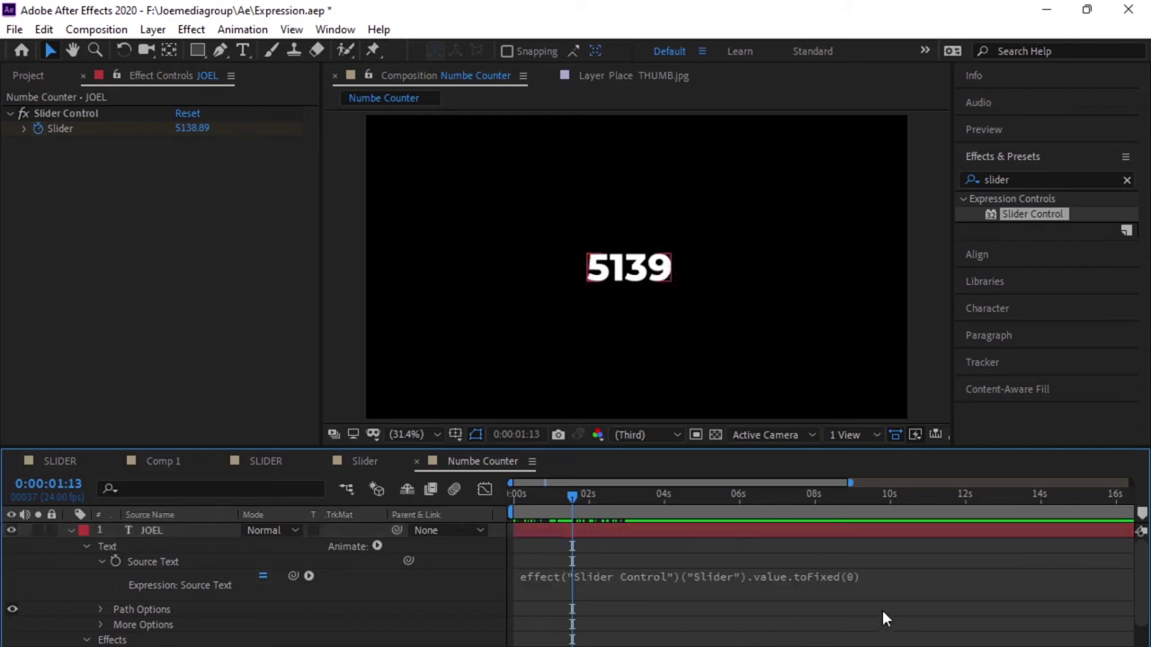
# - Preview the whole-number count, stopping at 0:00:01:10 (4722), then place the cursor at the expression's end
pyautogui.moveTo(561, 502); pyautogui.dragTo(534, 498)
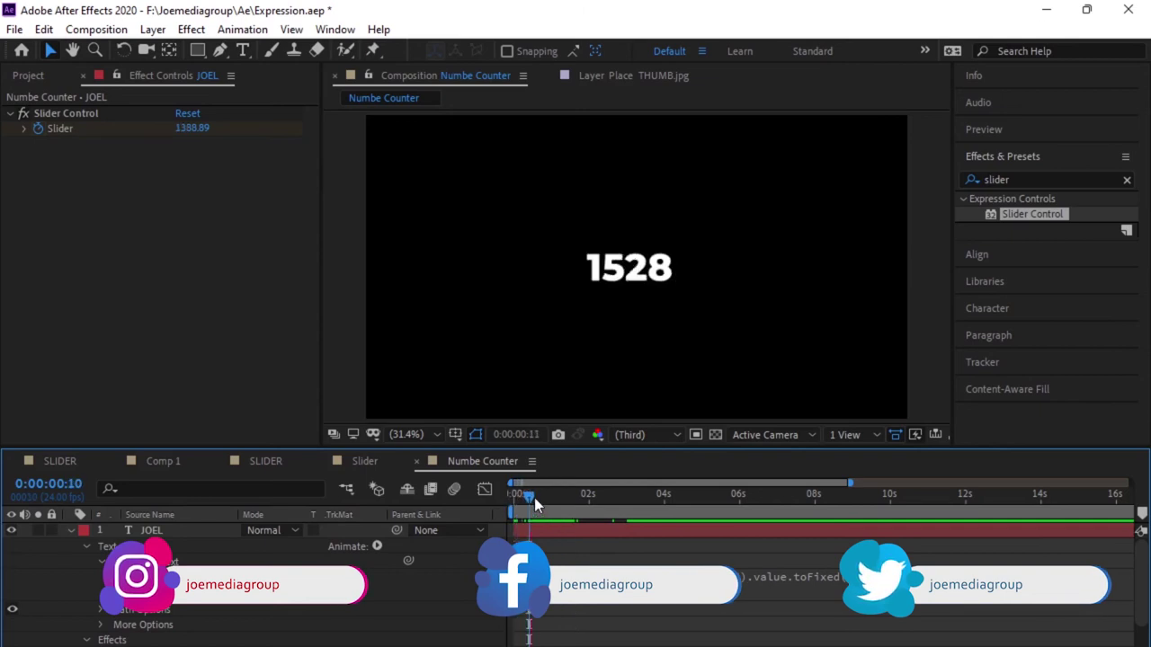
pyautogui.press('space')
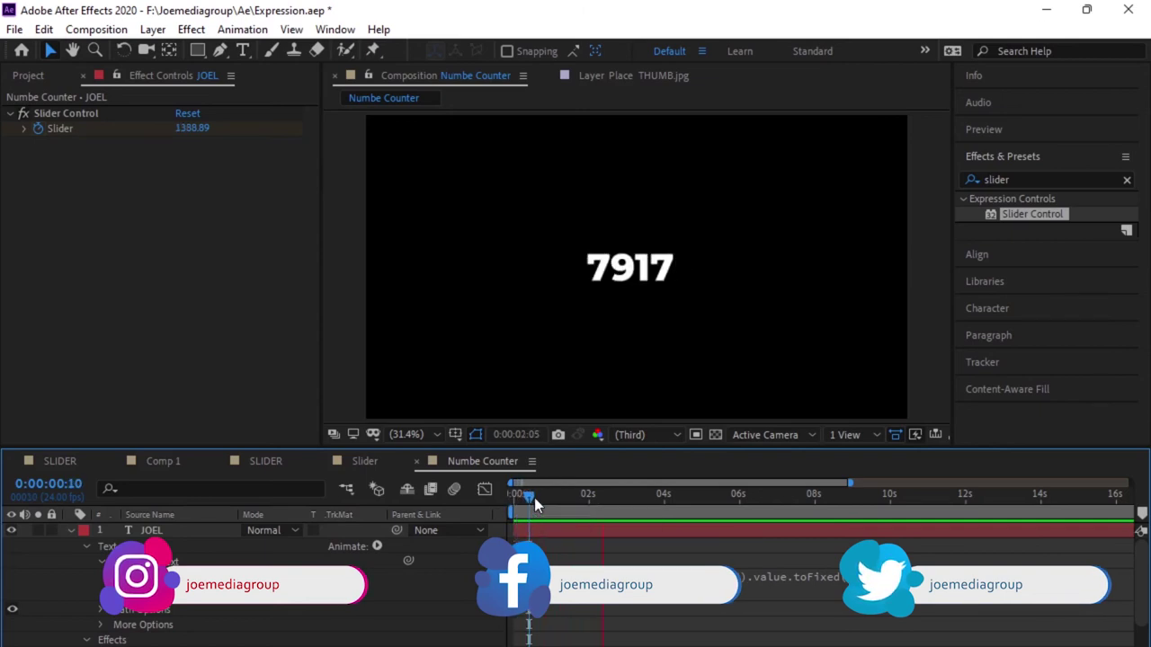
pyautogui.click(557, 496)
pyautogui.moveTo(557, 511); pyautogui.dragTo(566, 508)
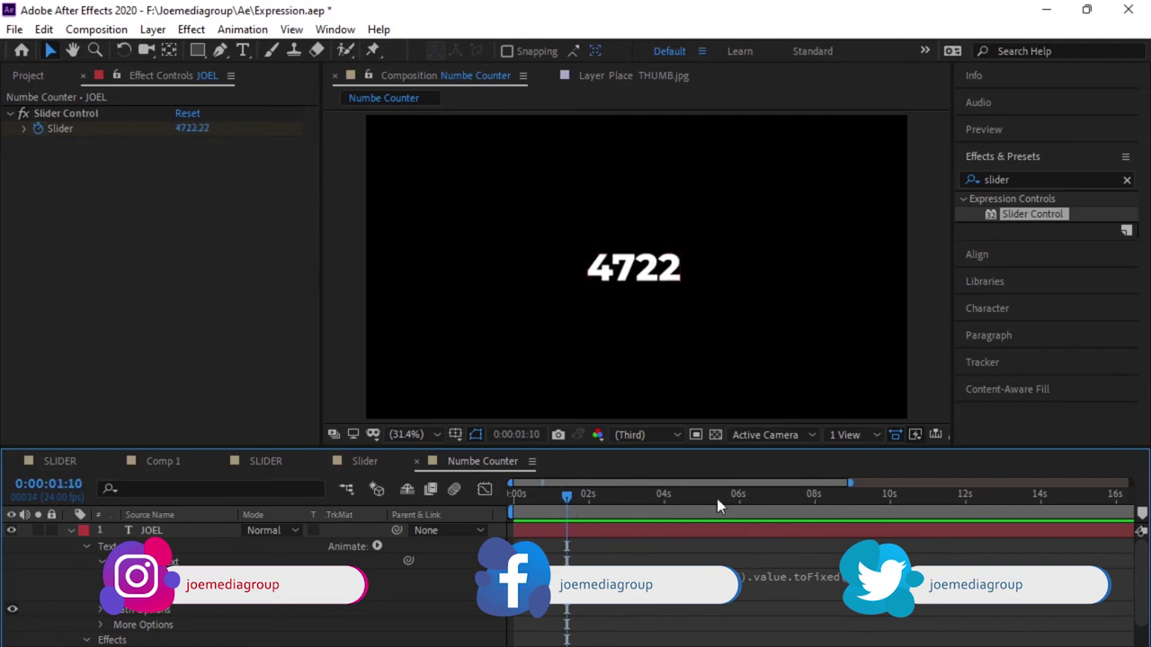
pyautogui.click(800, 595)
pyautogui.click(881, 580)
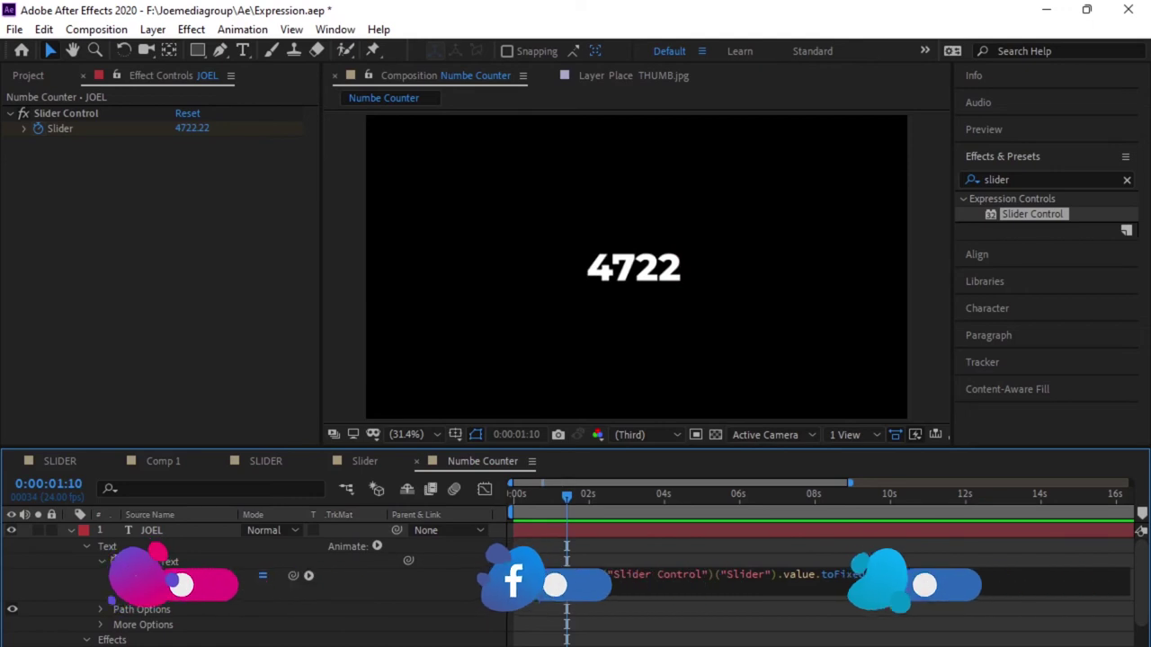
# - Append +"views" to the Source Text expression and preview the counter to its final count
pyautogui.write('+')
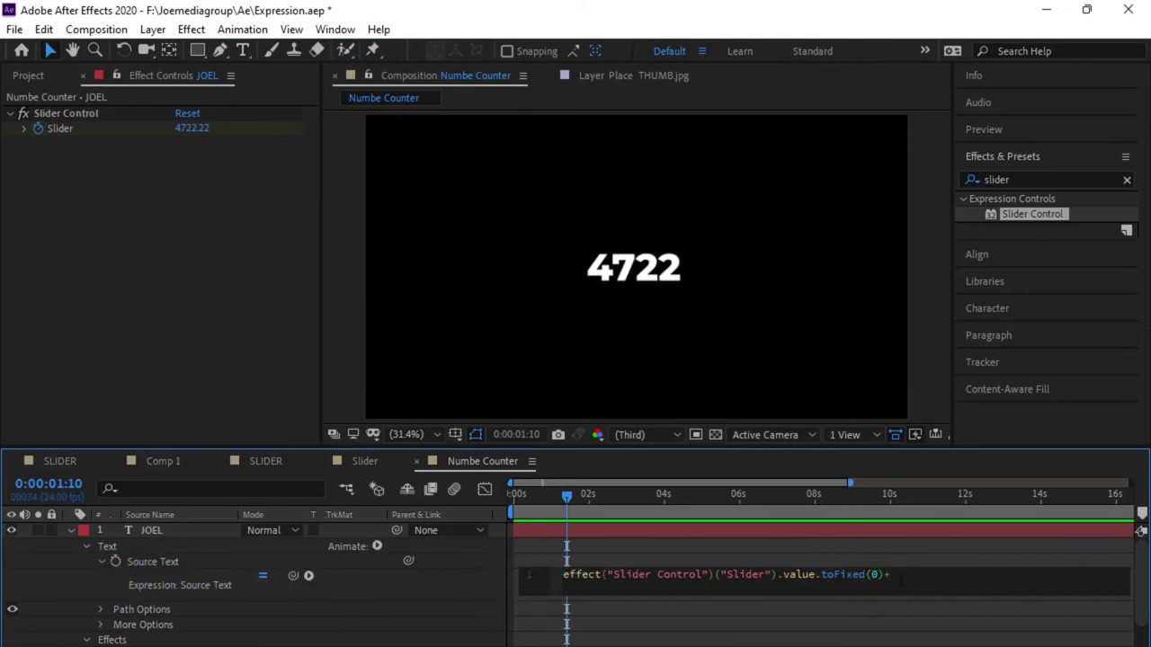
pyautogui.write('""')
pyautogui.write('view')
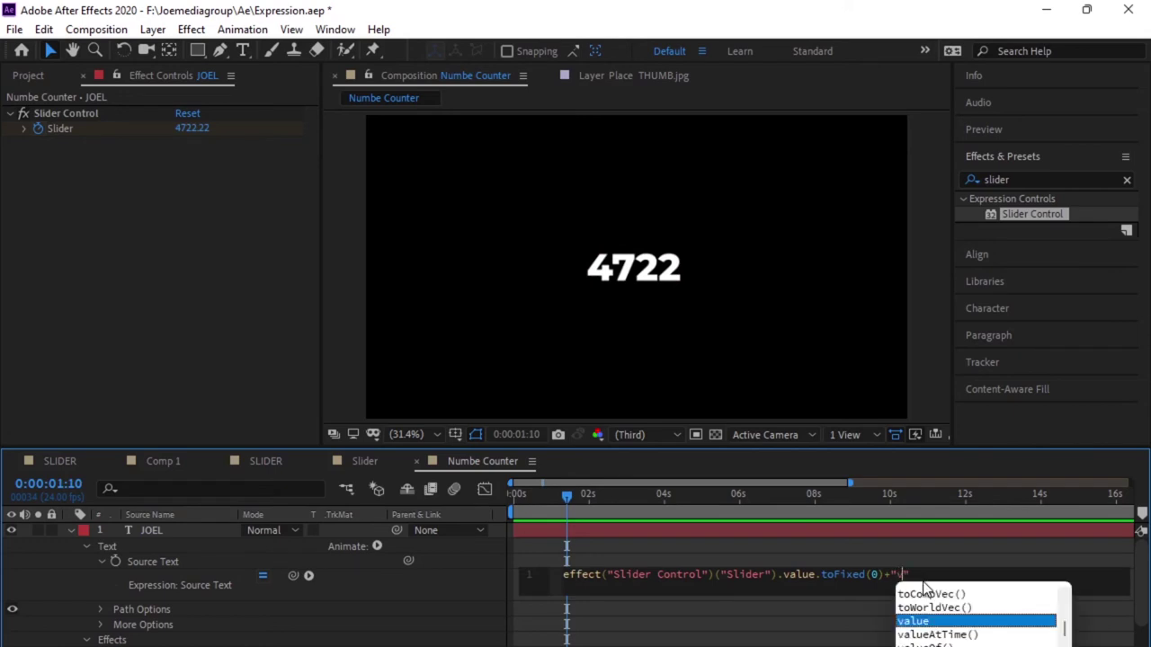
pyautogui.write('s')
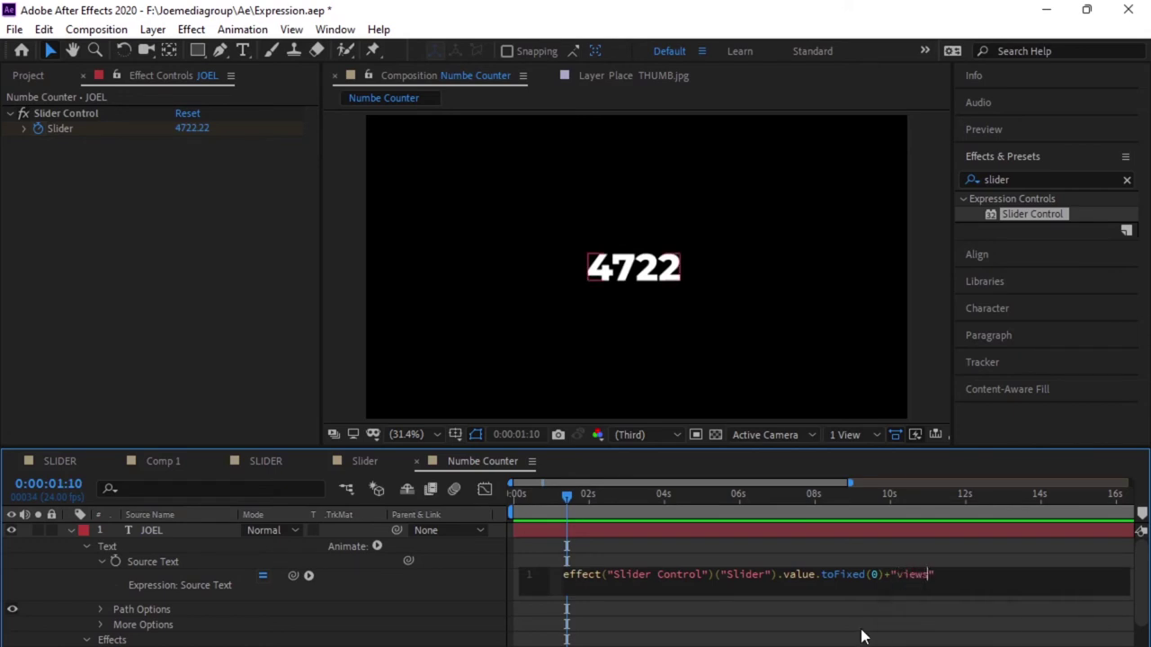
pyautogui.click(860, 620)
pyautogui.moveTo(568, 494); pyautogui.dragTo(442, 498)
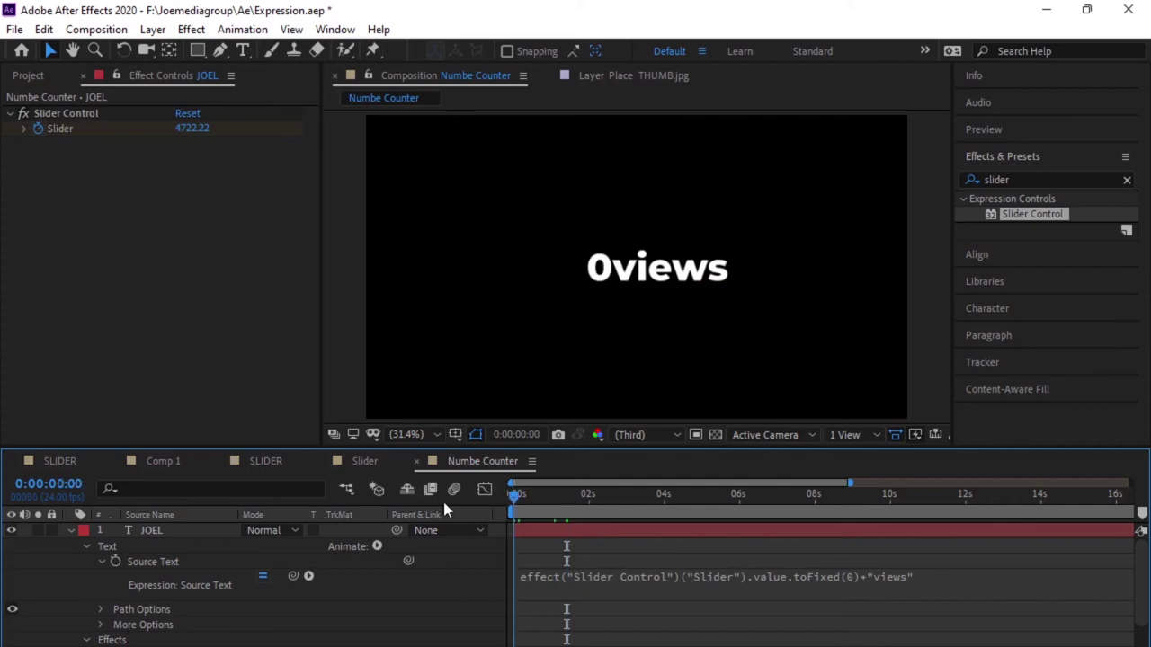
pyautogui.press('space')
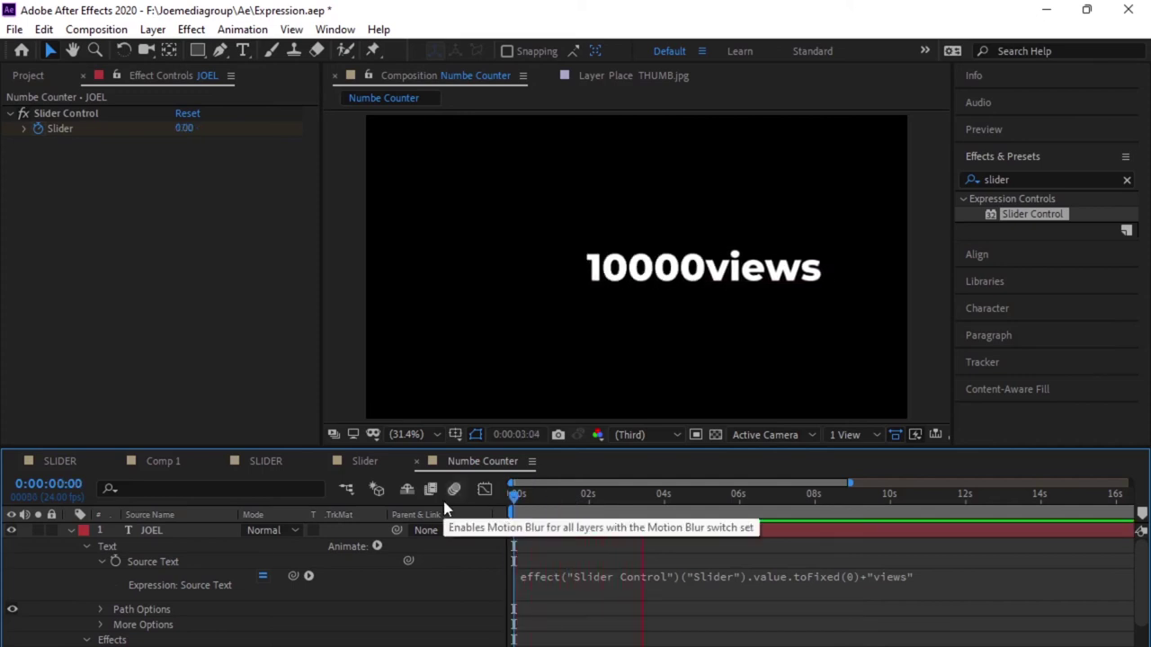
pyautogui.press('space')
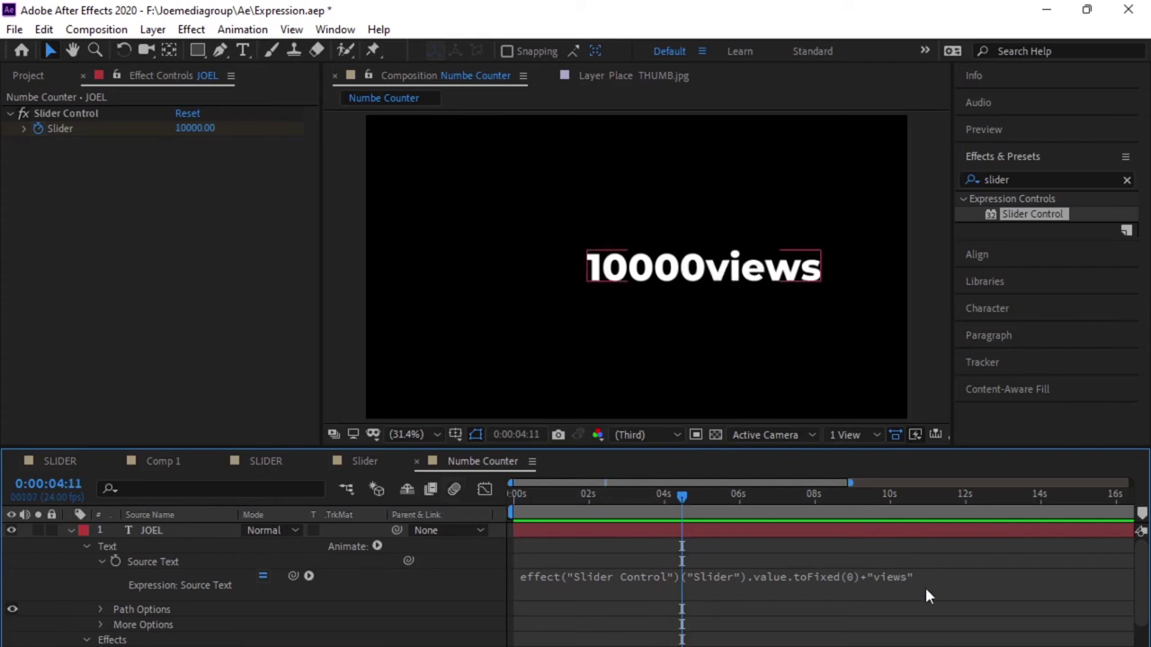
# - Insert a space before 'views' in the expression and return to the first frame
pyautogui.click(884, 576)
pyautogui.click(897, 577)
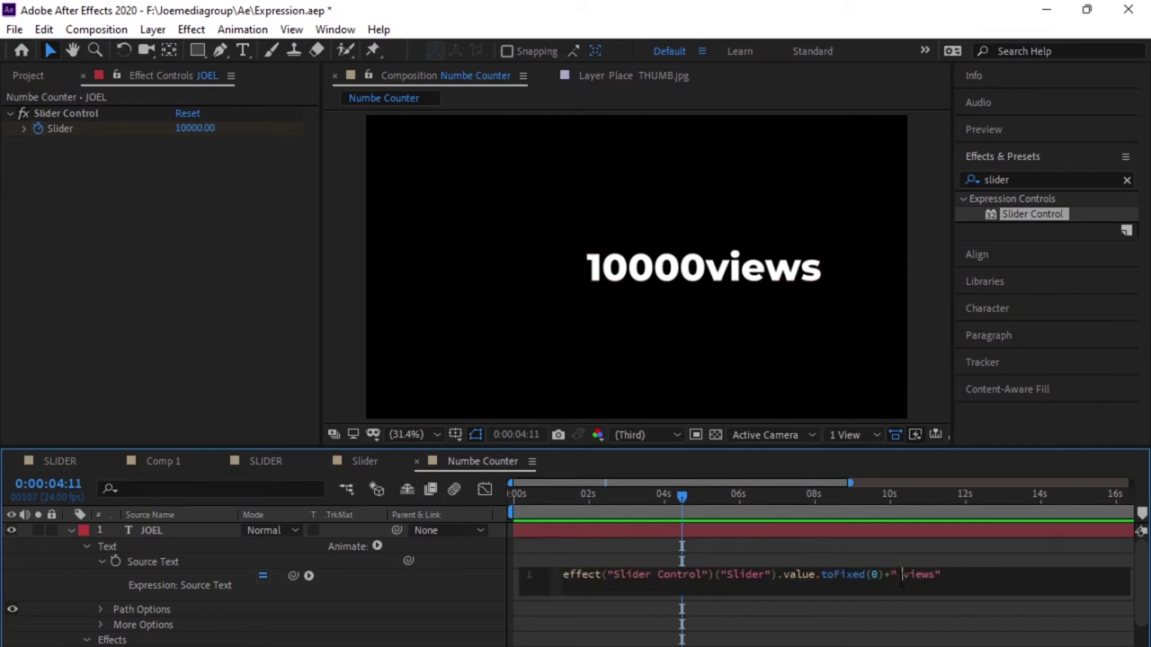
pyautogui.press('KP_Enter')
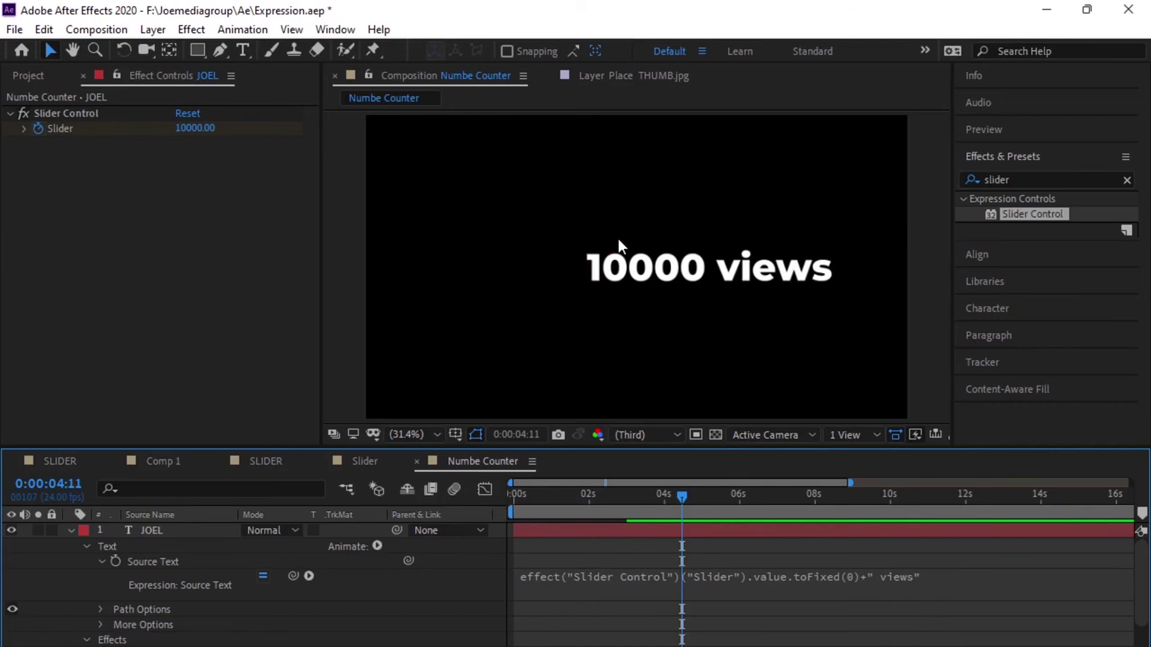
pyautogui.moveTo(681, 493)
pyautogui.mouseDown()
pyautogui.moveTo(518, 484)
pyautogui.moveTo(642, 507)
pyautogui.moveTo(610, 491)
pyautogui.moveTo(641, 496)
pyautogui.mouseUp()
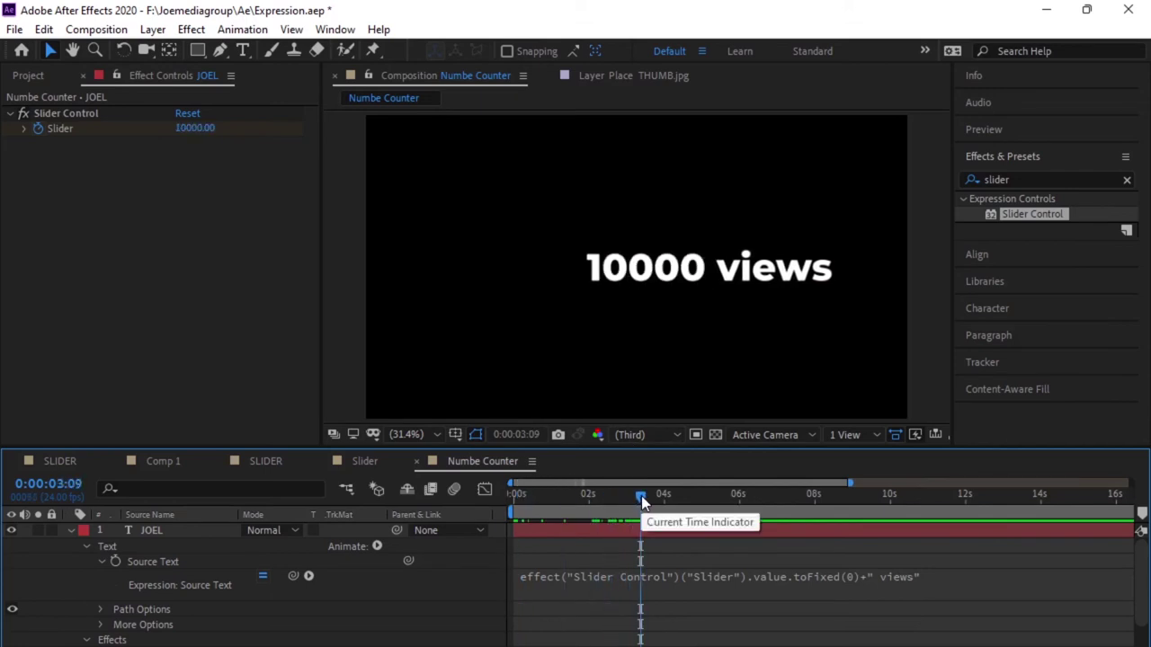
pyautogui.press('Home')
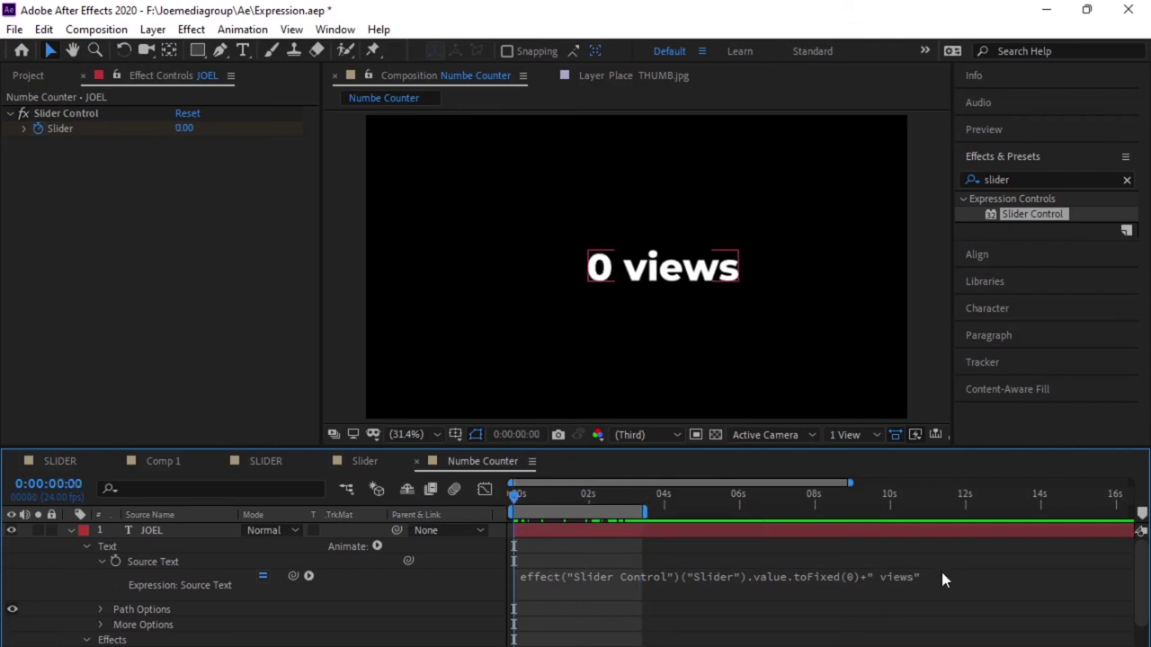
# - Replace the word 'views' with '%' in the Source Text expression
pyautogui.click(943, 575)
pyautogui.click(927, 575)
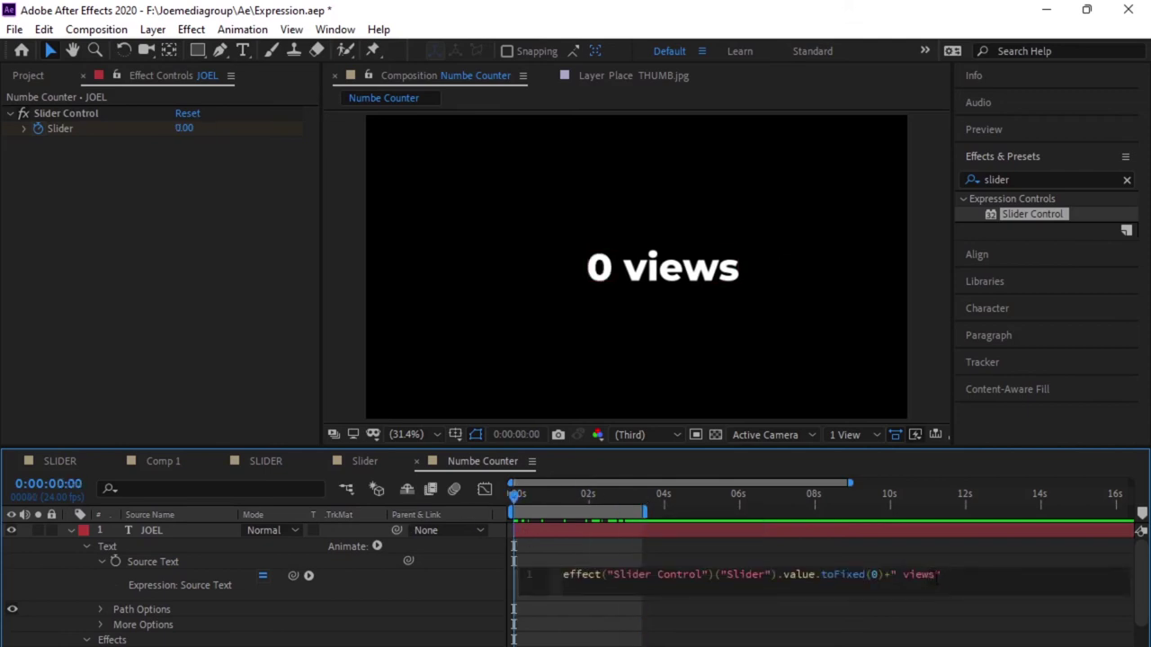
pyautogui.press('BackSpace')
pyautogui.press('BackSpace')
pyautogui.press('BackSpace')
pyautogui.press('BackSpace')
pyautogui.press('BackSpace')
pyautogui.write('%')
pyautogui.click(710, 328)
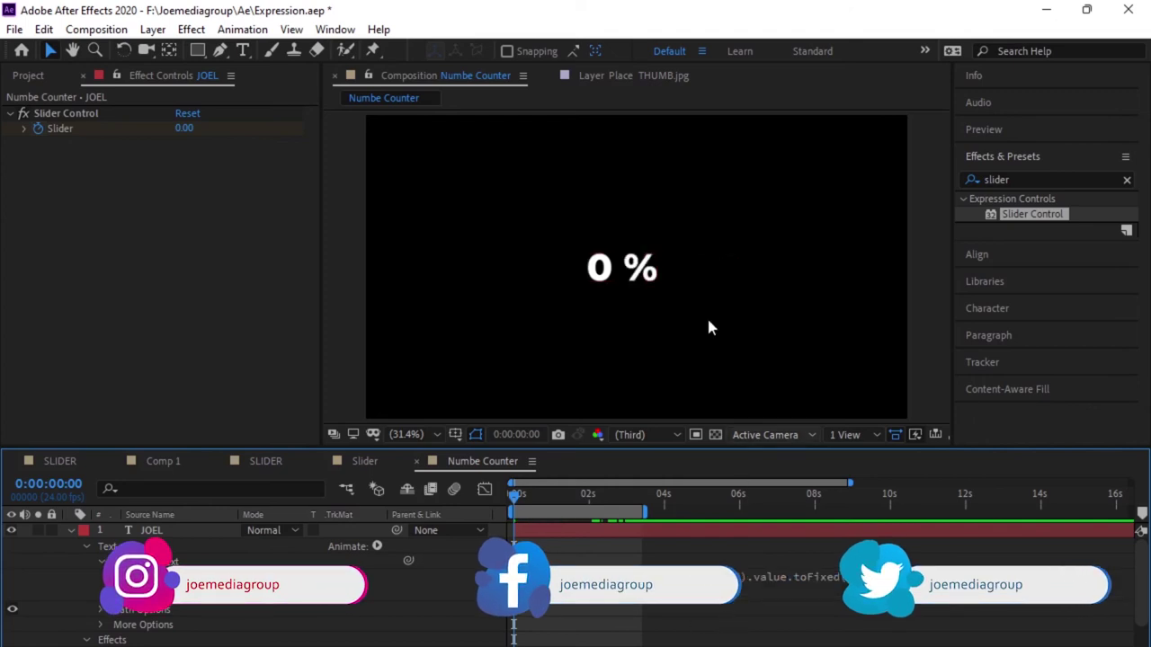
# - Preview the percentage counter counting up partway through
pyautogui.press('space')
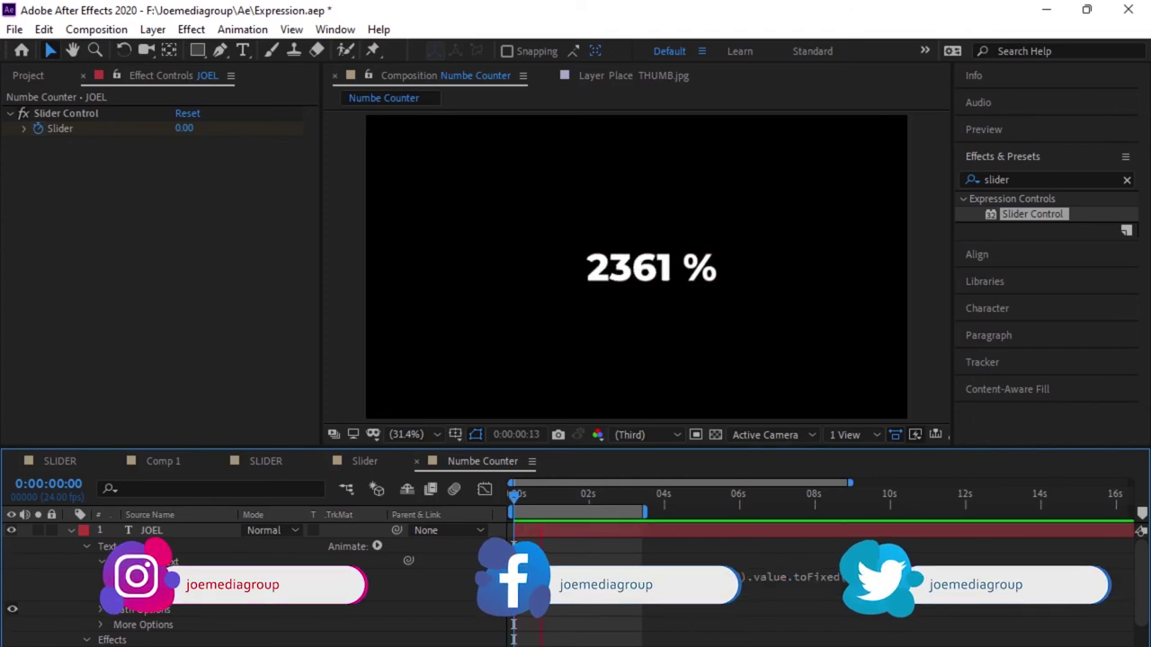
pyautogui.press('space')
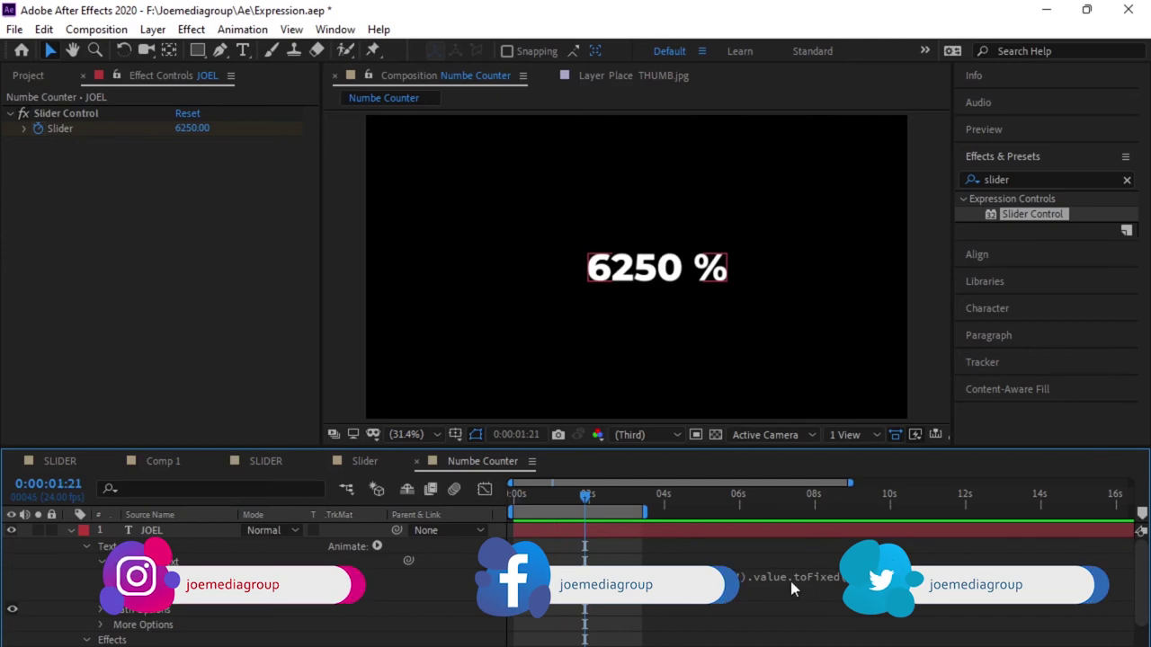
pyautogui.click(852, 576)
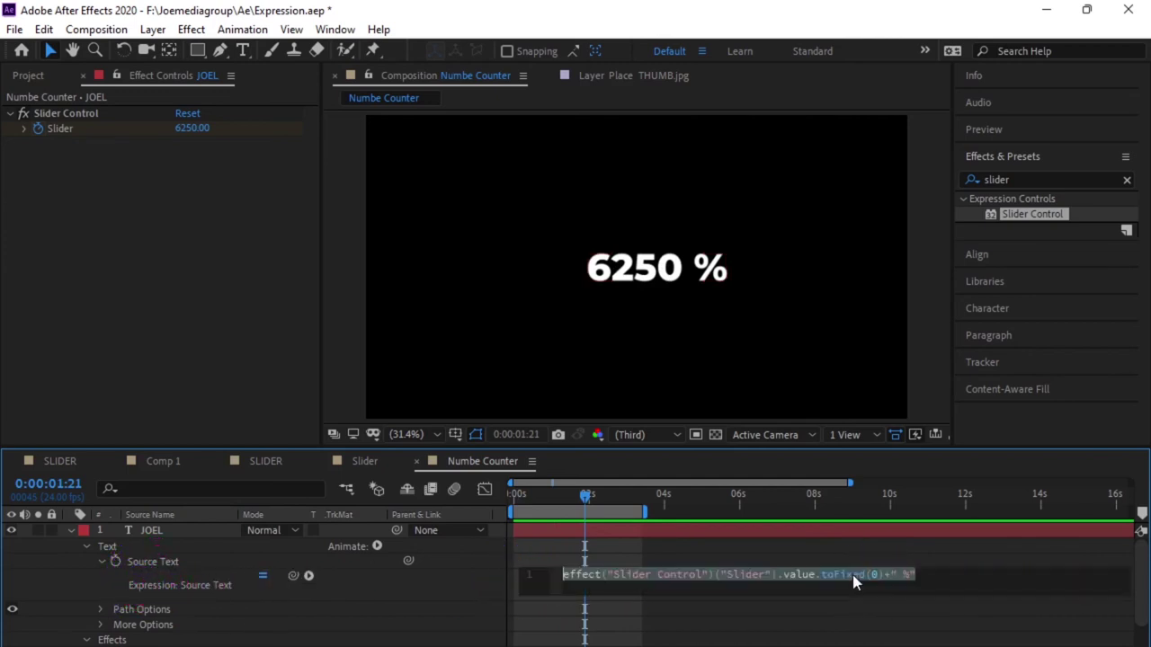
# - Change toFixed(0) to toFixed(2) and scrub to check two-decimal values like 5416.67
pyautogui.click(874, 574)
pyautogui.press('BackSpace')
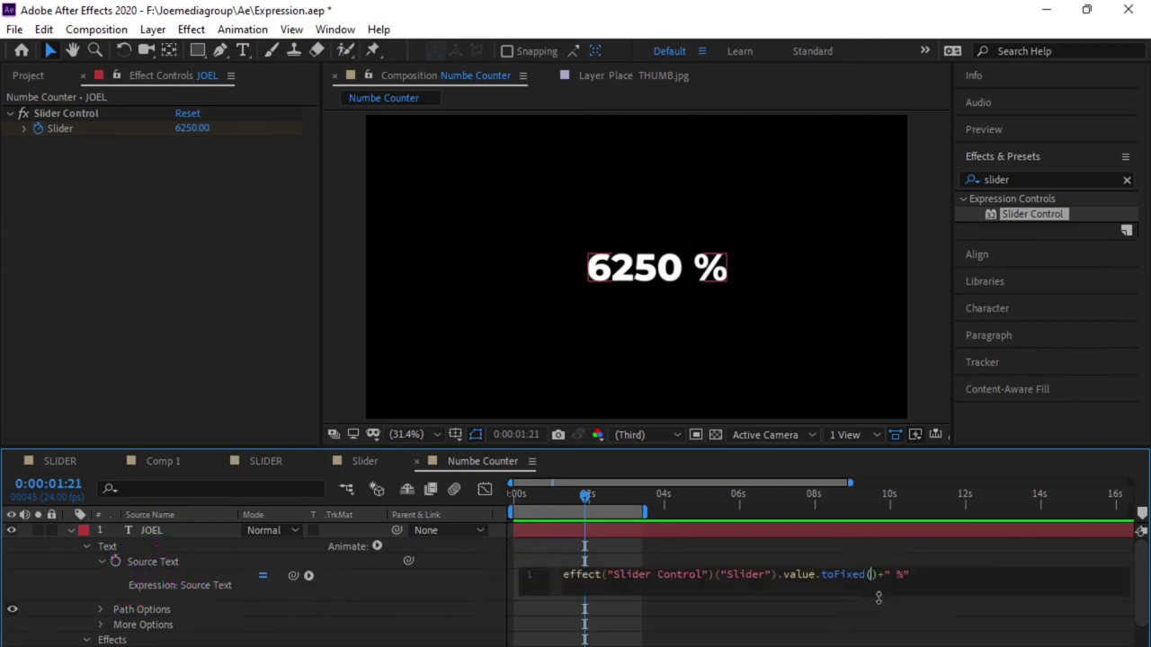
pyautogui.write('2')
pyautogui.click(856, 625)
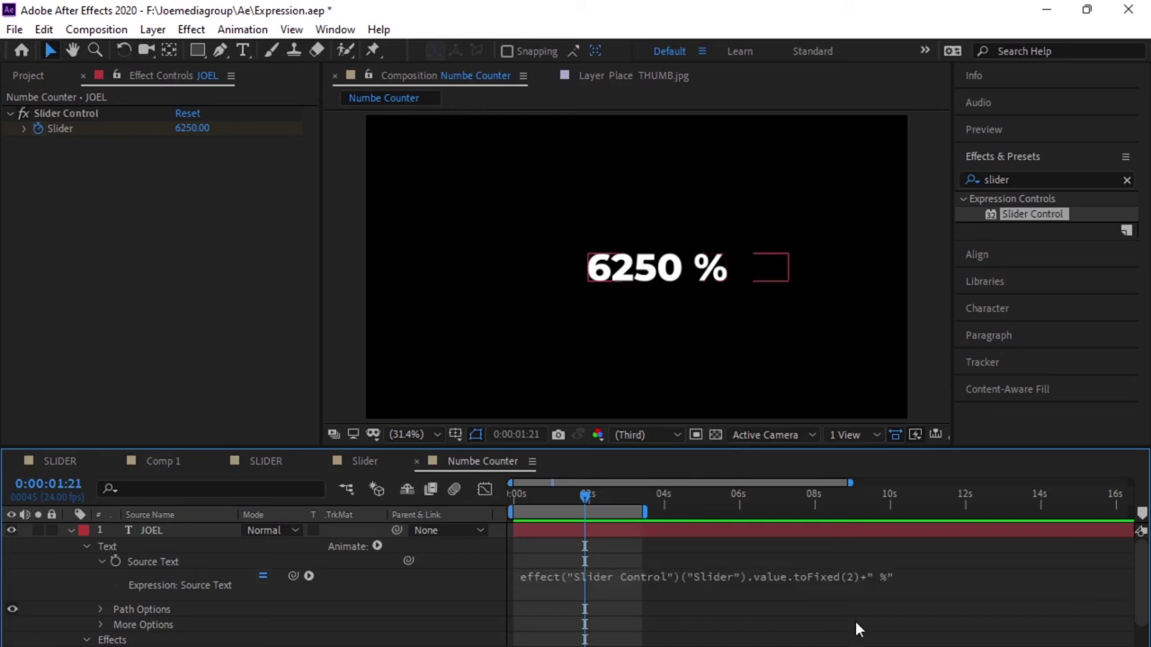
pyautogui.moveTo(532, 493); pyautogui.dragTo(560, 496)
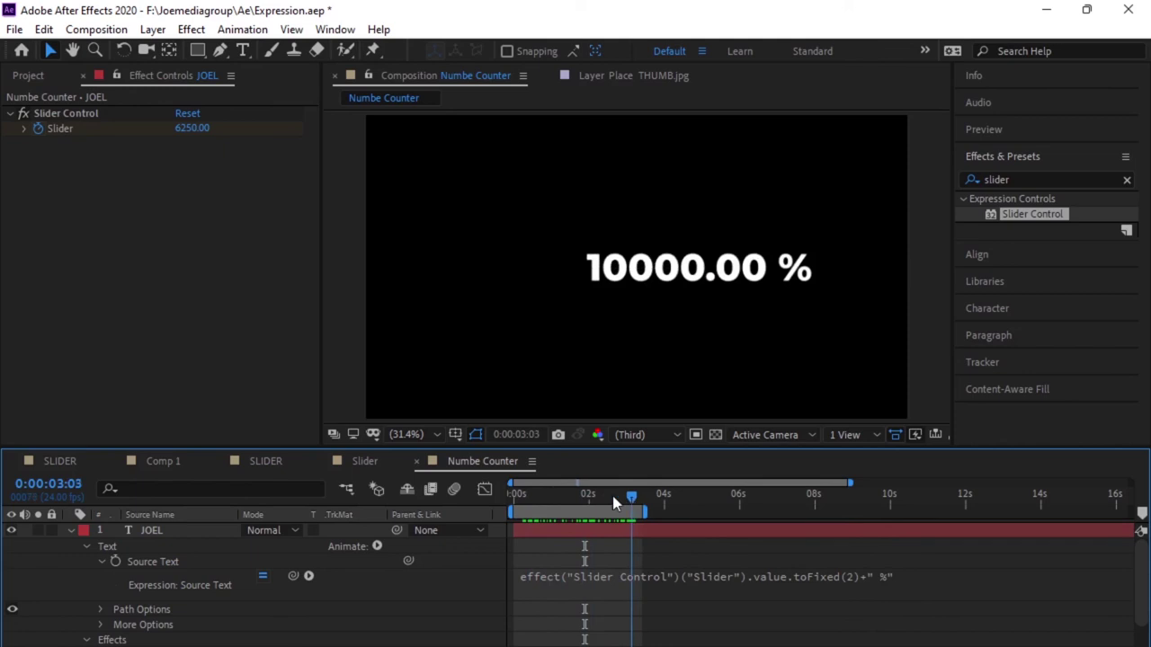
pyautogui.moveTo(556, 490); pyautogui.dragTo(575, 493)
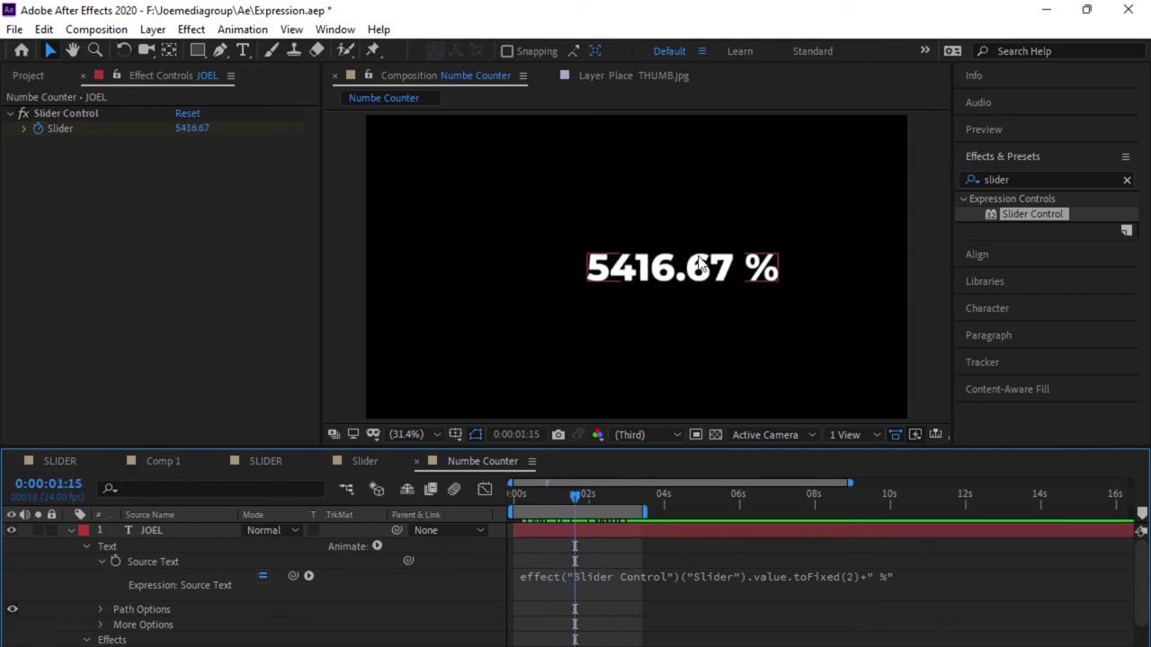
# - Delete the '%' from the Source Text expression
pyautogui.click(887, 582)
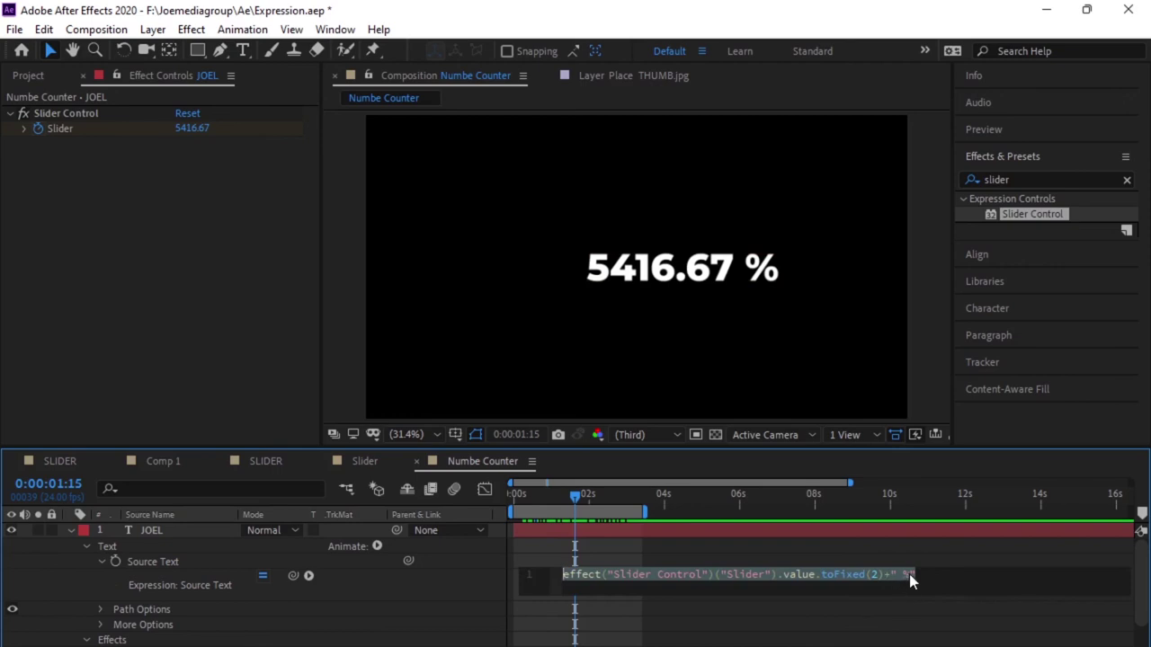
pyautogui.click(909, 574)
pyautogui.press('BackSpace')
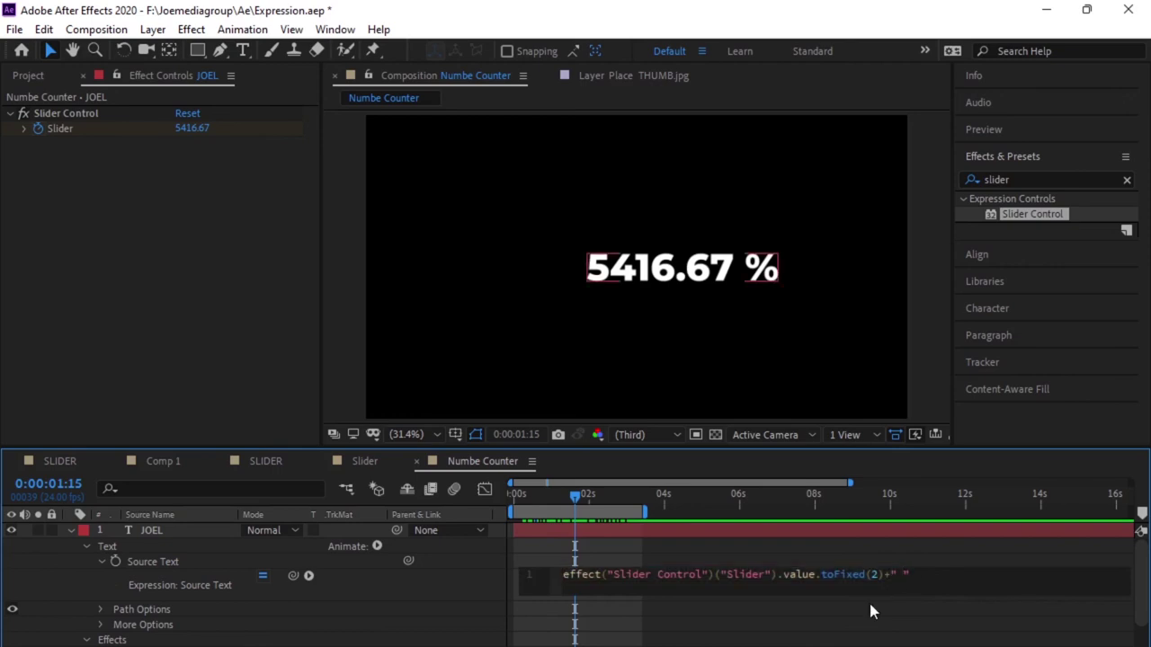
pyautogui.click(869, 602)
# - Prefix the Source Text expression with "$"+ so the counter starts at $0.00, then play it back
pyautogui.moveTo(576, 495); pyautogui.dragTo(434, 517)
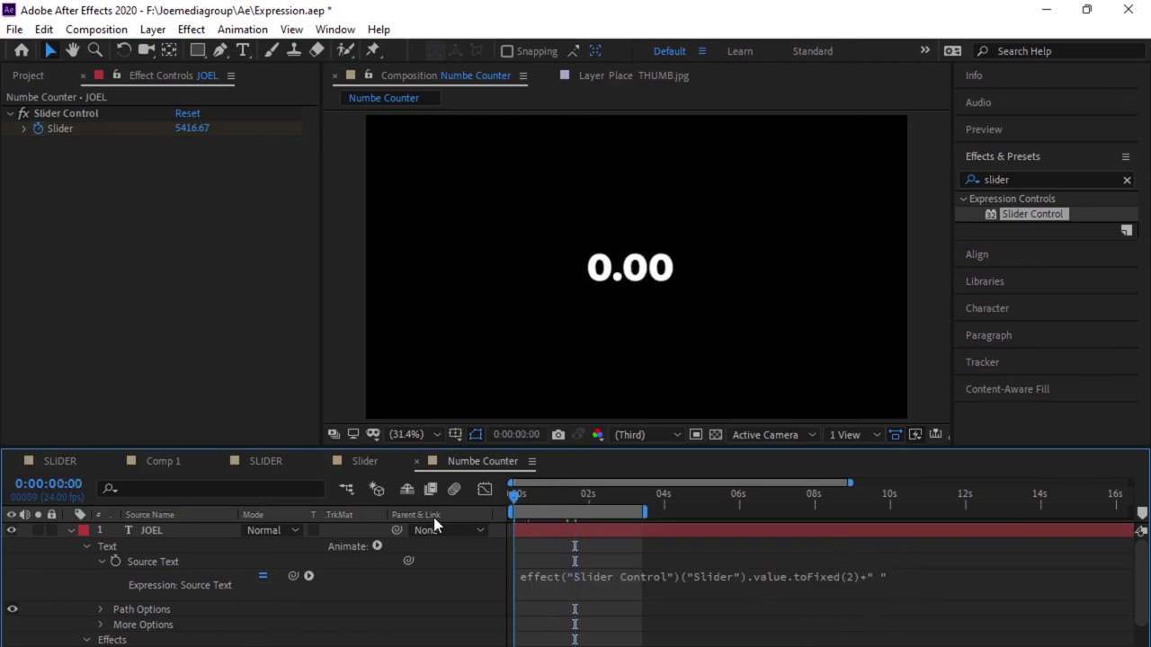
pyautogui.click(519, 577)
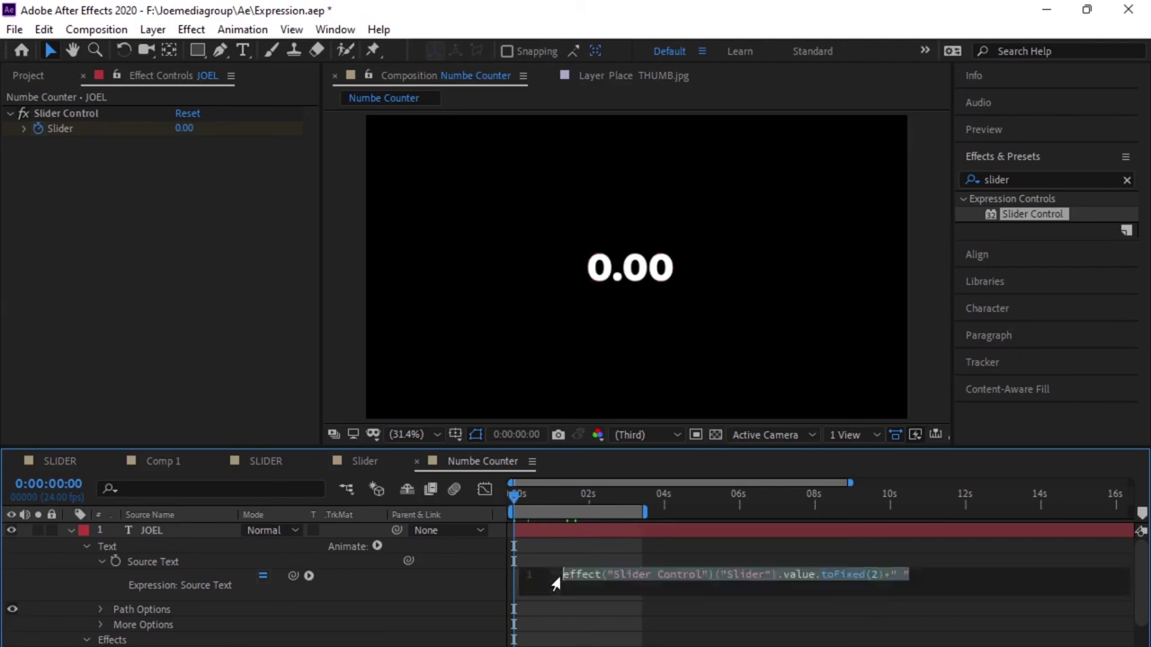
pyautogui.click(563, 576)
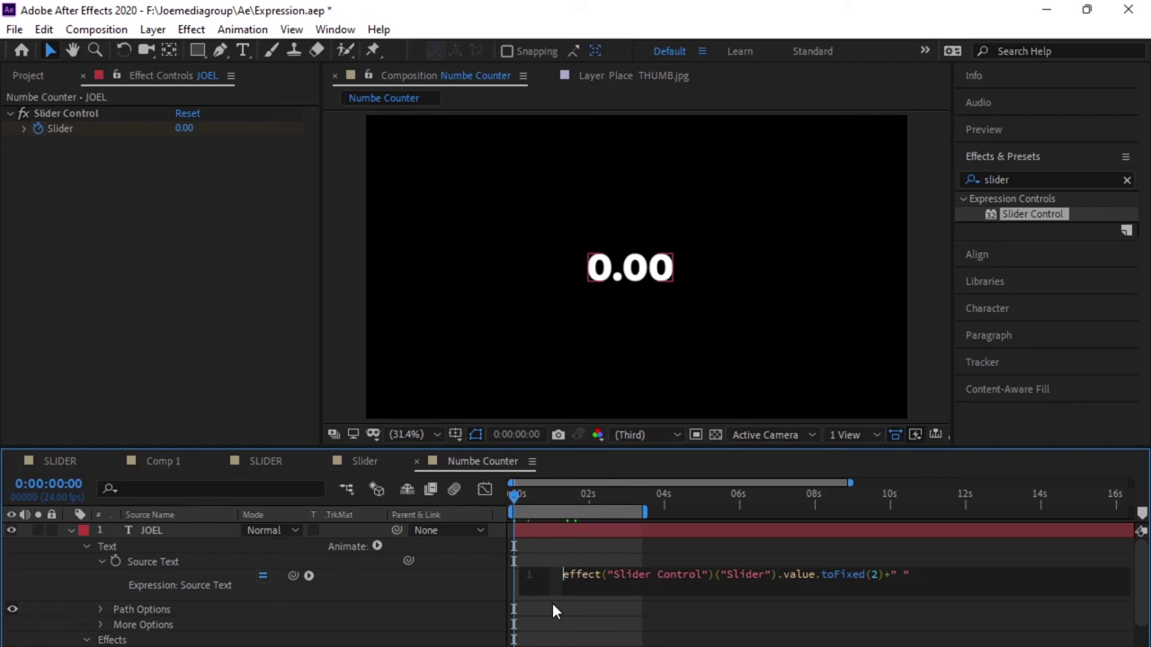
pyautogui.write('"')
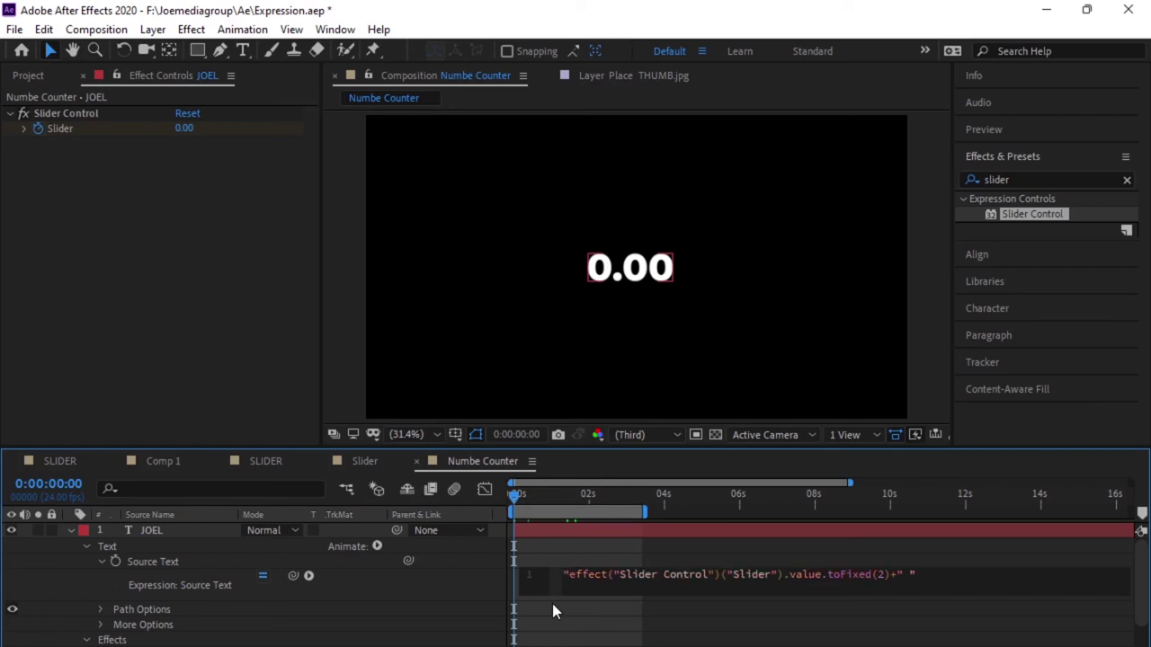
pyautogui.write('$')
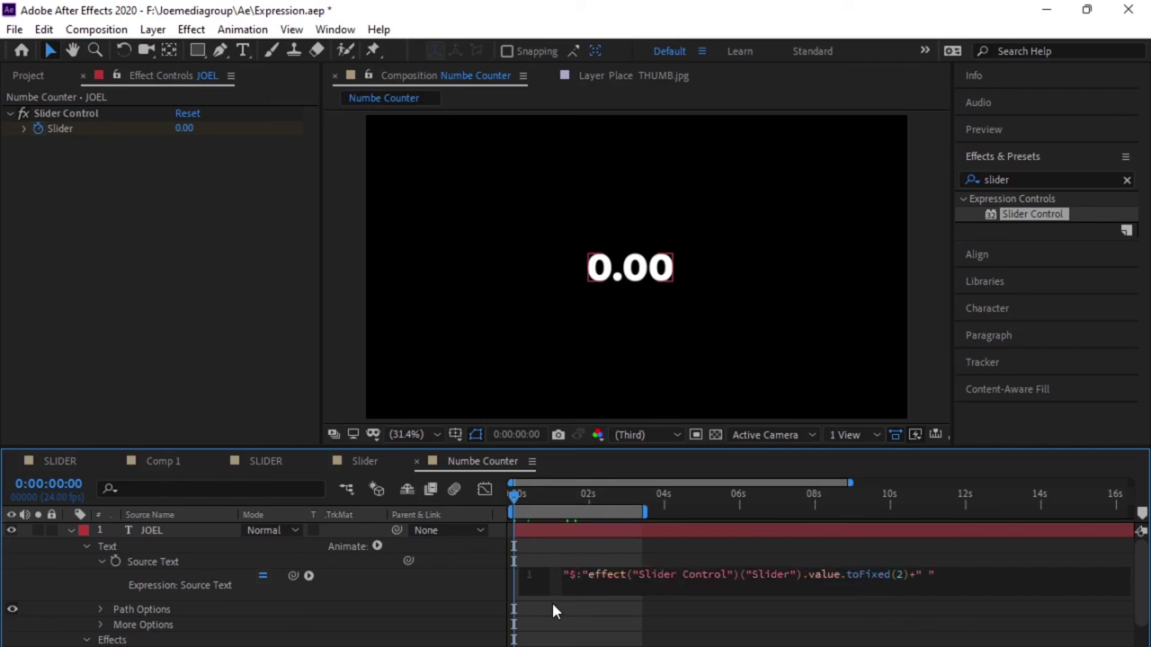
pyautogui.write('"')
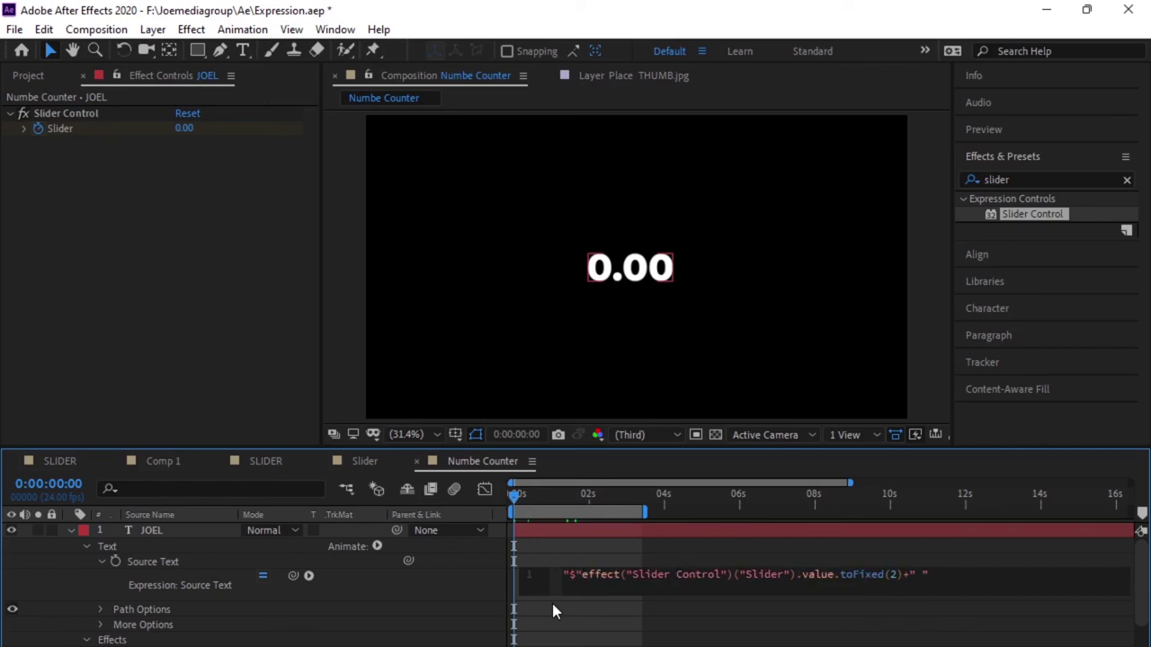
pyautogui.write('+')
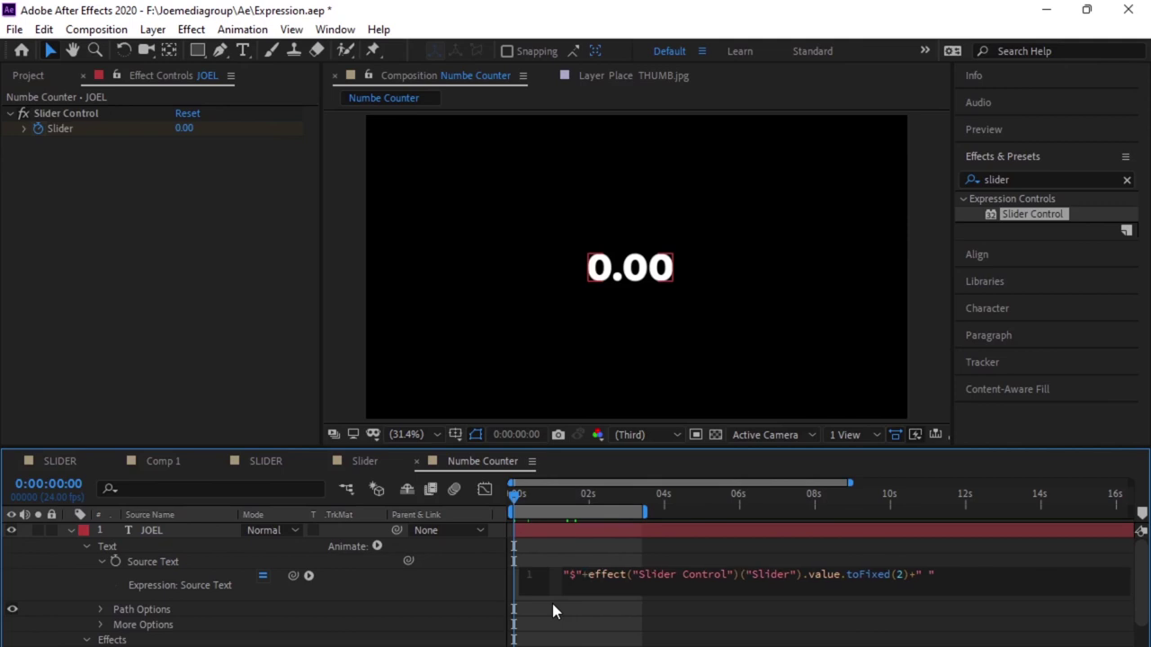
pyautogui.click(726, 634)
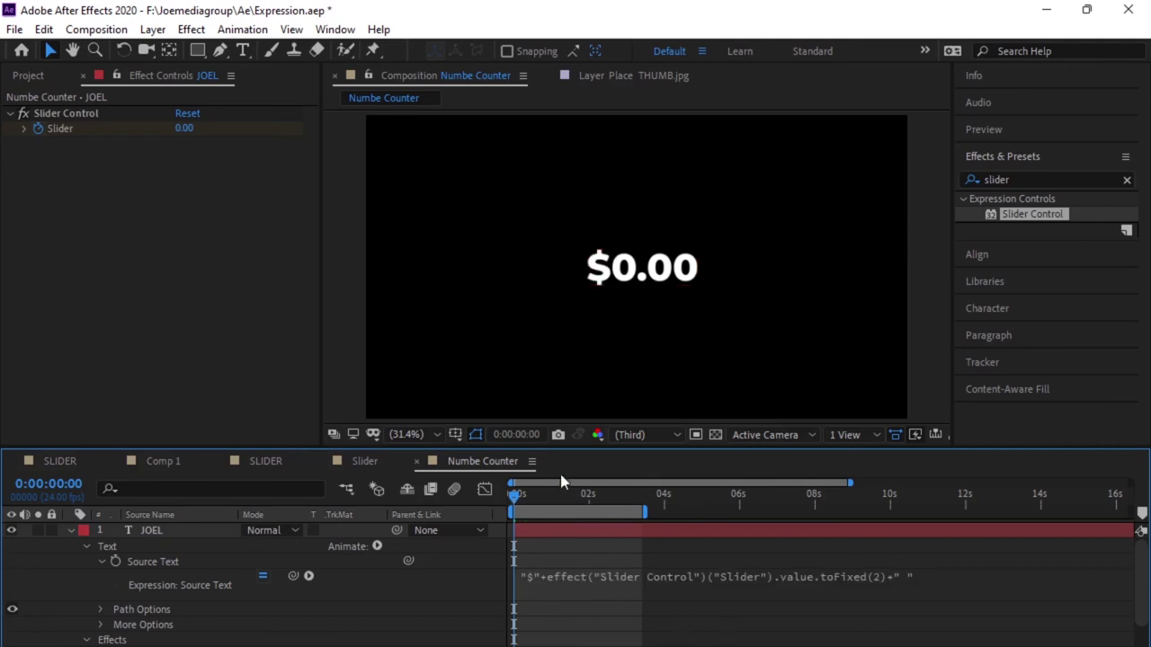
pyautogui.press('space')
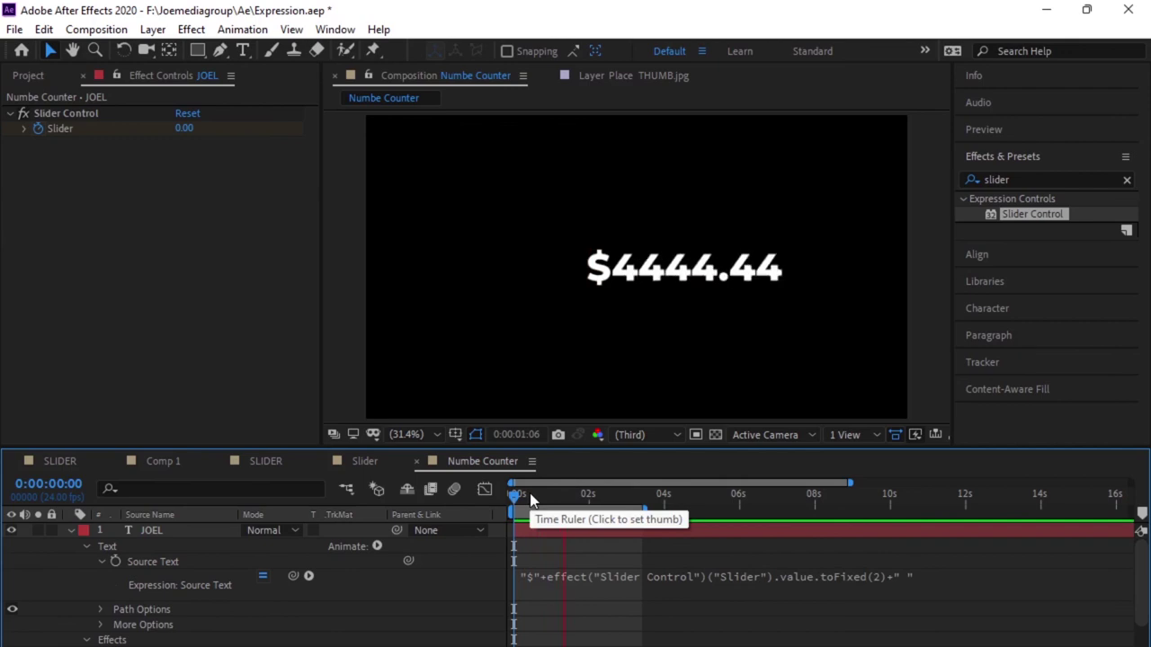